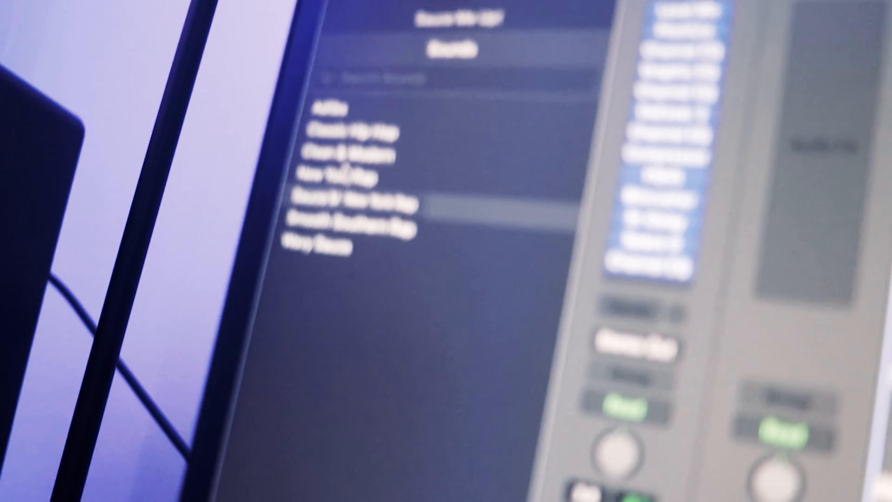
left_click_drag(342, 188, 346, 184)
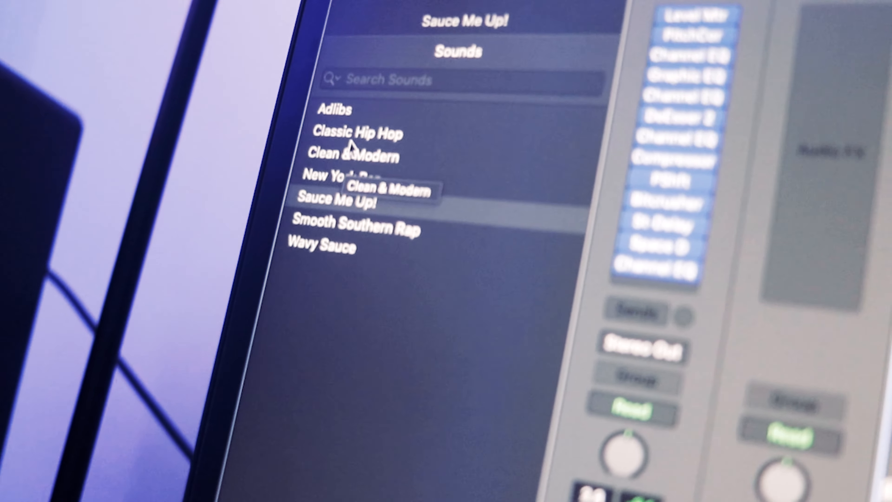
left_click(350, 143)
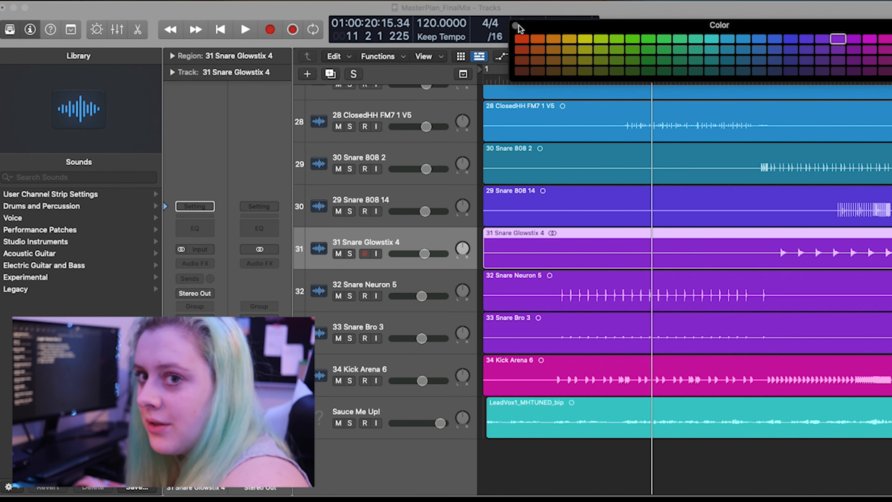
Close the colour palette and browse the Audio Units manufacturers available for the Snare Glowstix 4 track's audio effect slot
left_click(516, 26)
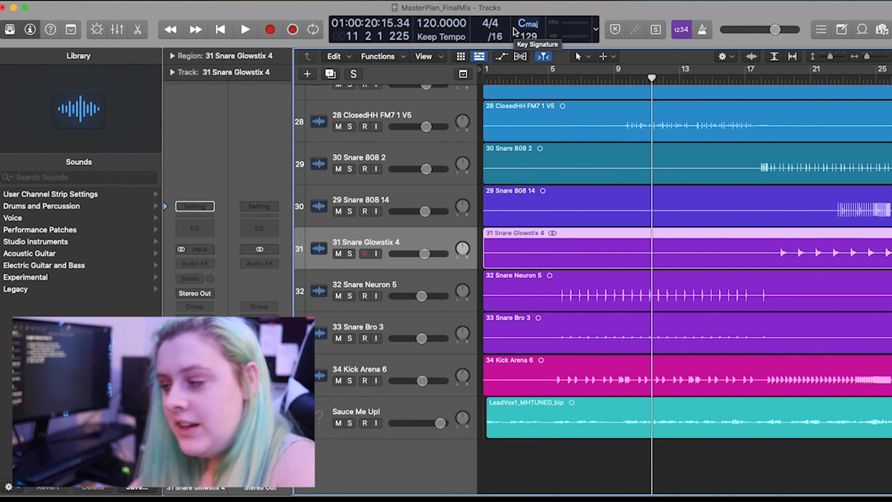
left_click(210, 265)
mouse_move(204, 489)
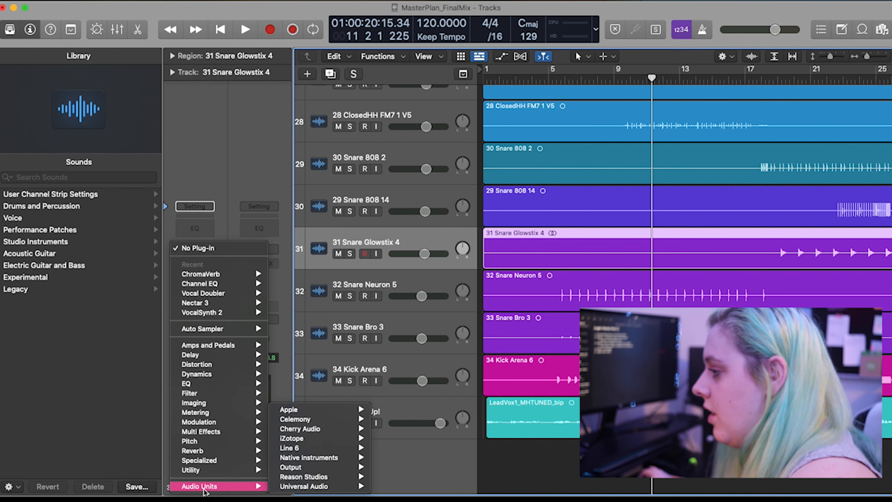
mouse_move(291, 439)
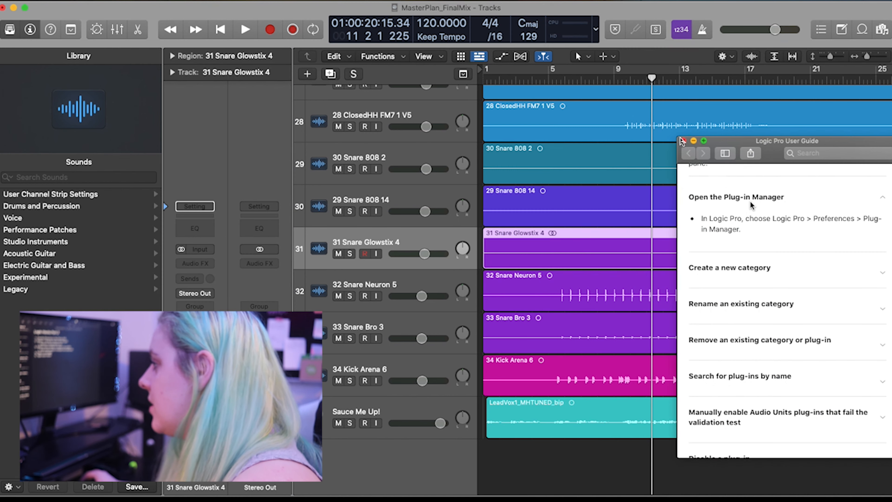
Close the Logic Pro User Guide, then open the Plug-in Manager and reposition its window
left_click(682, 141)
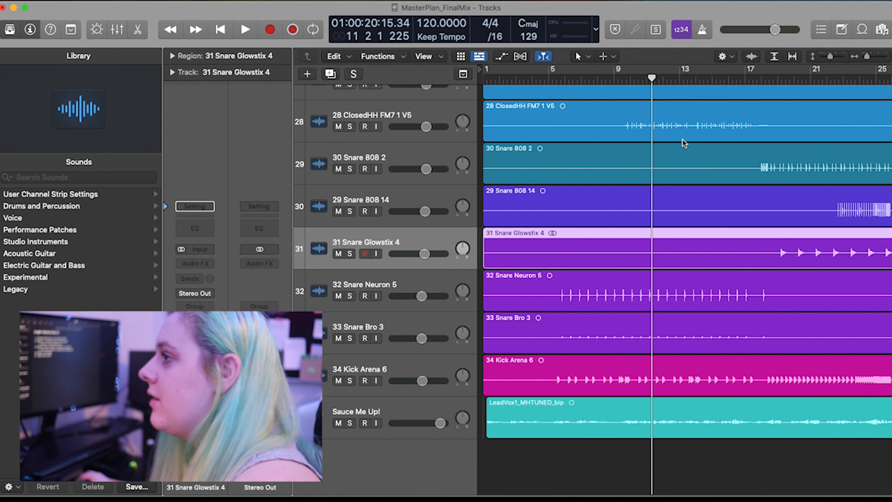
left_click(46, 0)
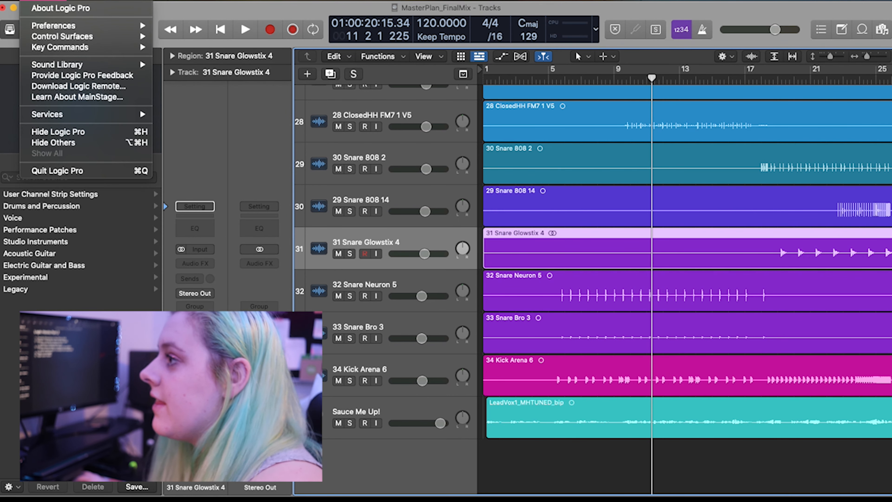
mouse_move(65, 27)
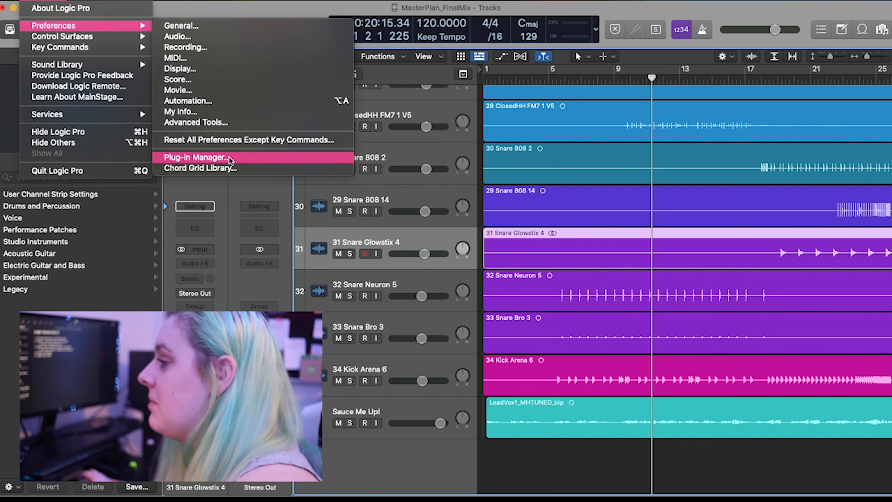
left_click(197, 157)
left_click_drag(433, 55, 453, 57)
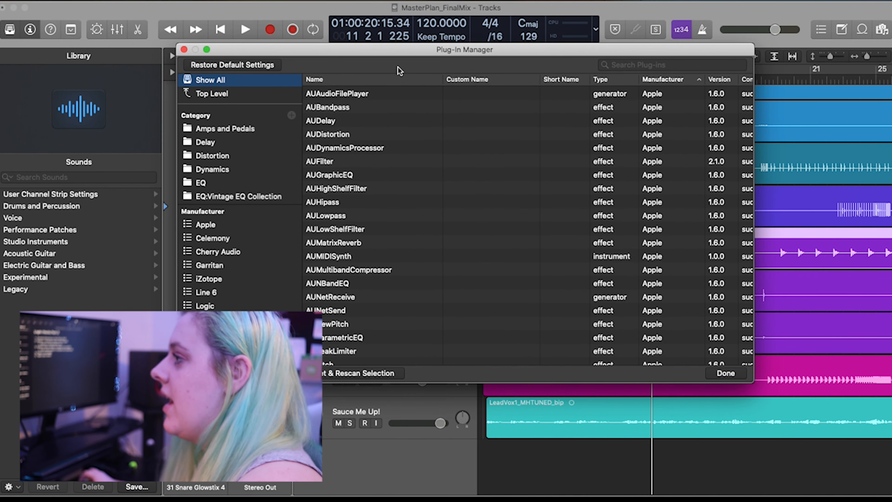
mouse_move(369, 62)
left_mouse_down()
mouse_move(408, 44)
mouse_move(359, 47)
left_mouse_up()
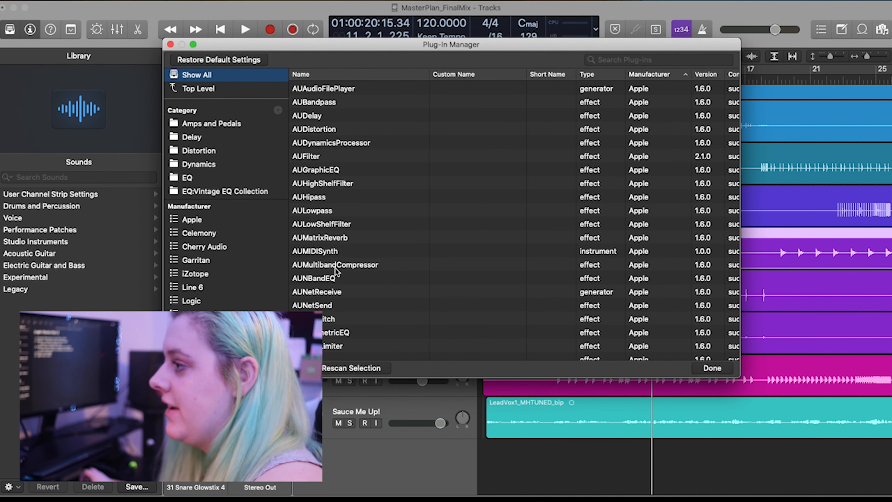
List the iZotope plug-ins in the Plug-in Manager and look through them alongside the available categories
scroll(198, 253, "down", 3)
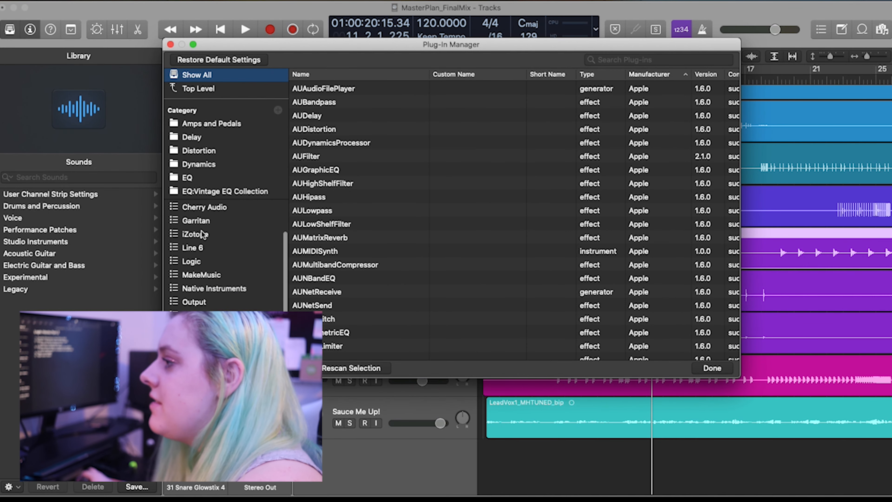
left_click(207, 240)
scroll(241, 151, "down", 5)
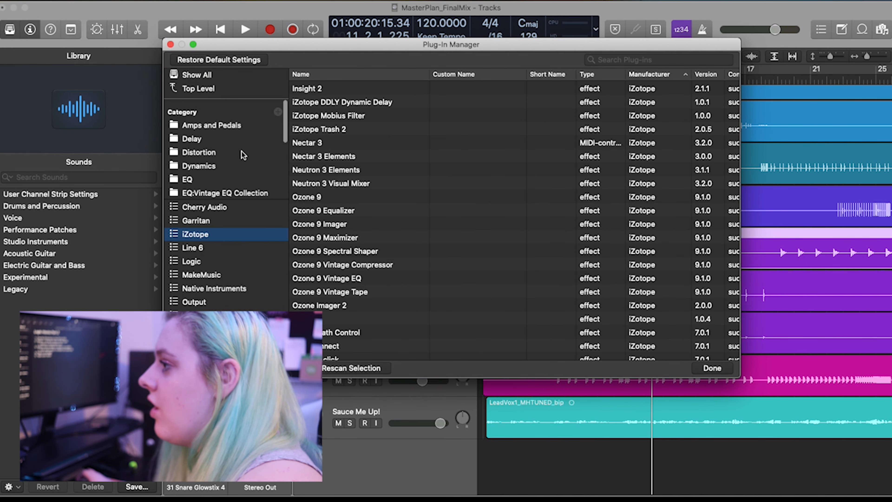
scroll(241, 151, "up", 5)
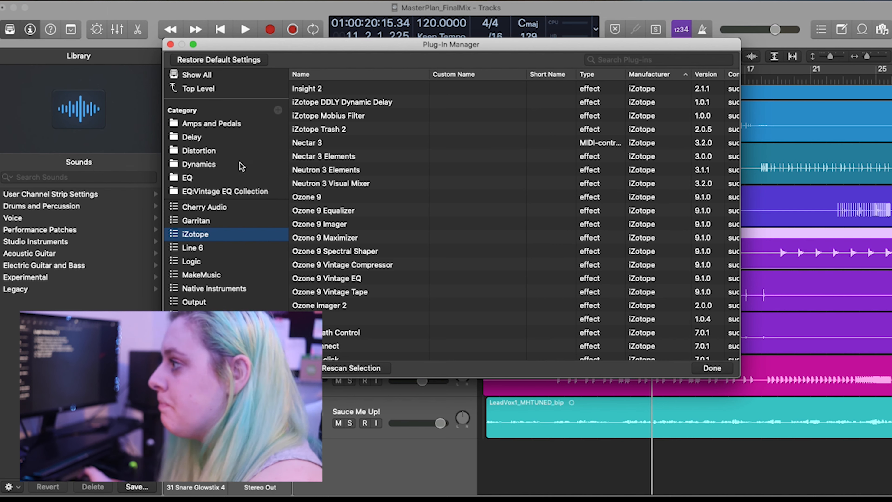
scroll(331, 352, "down", 5)
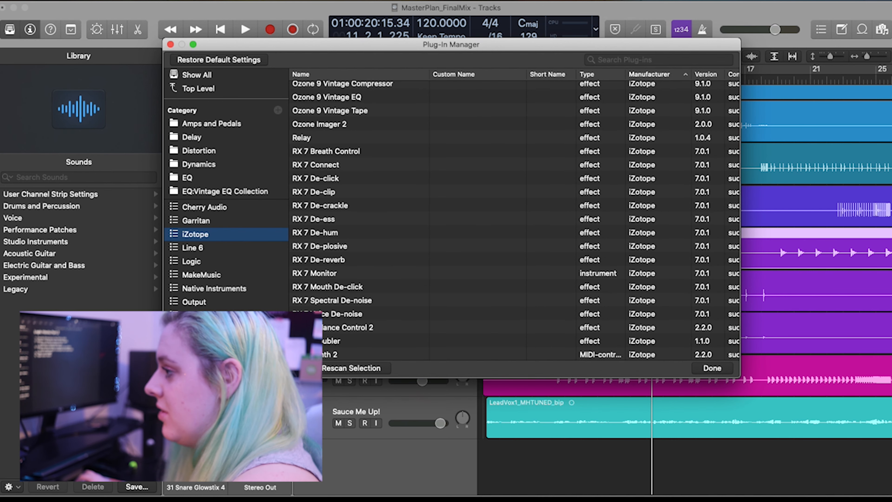
scroll(225, 253, "up", 3)
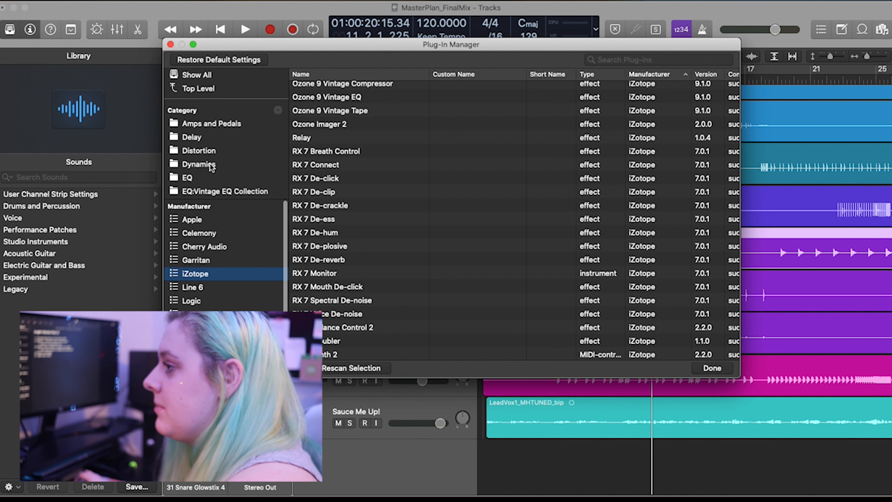
scroll(210, 166, "down", 5)
scroll(209, 155, "up", 2)
Add iZotope's Vocal Doubler to the Imaging category and close the Plug-in Manager
left_click(207, 116)
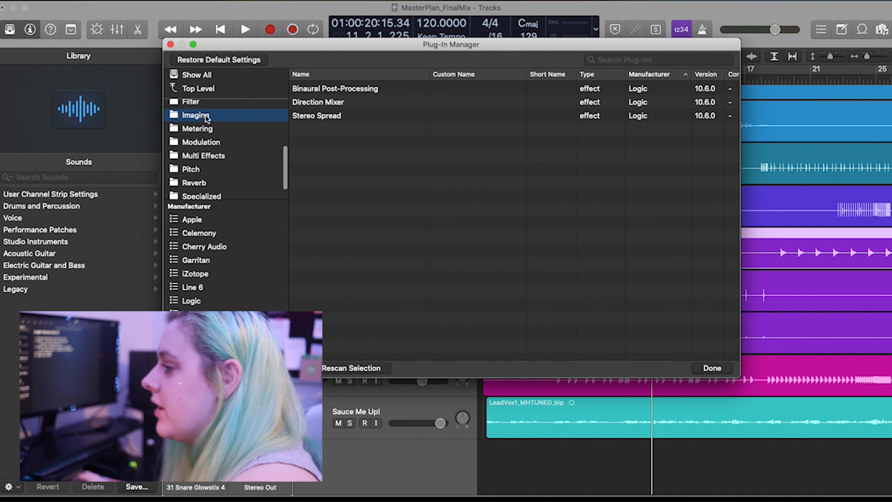
left_click(204, 274)
scroll(324, 343, "down", 2)
left_click_drag(260, 295, 219, 146)
left_click(210, 152)
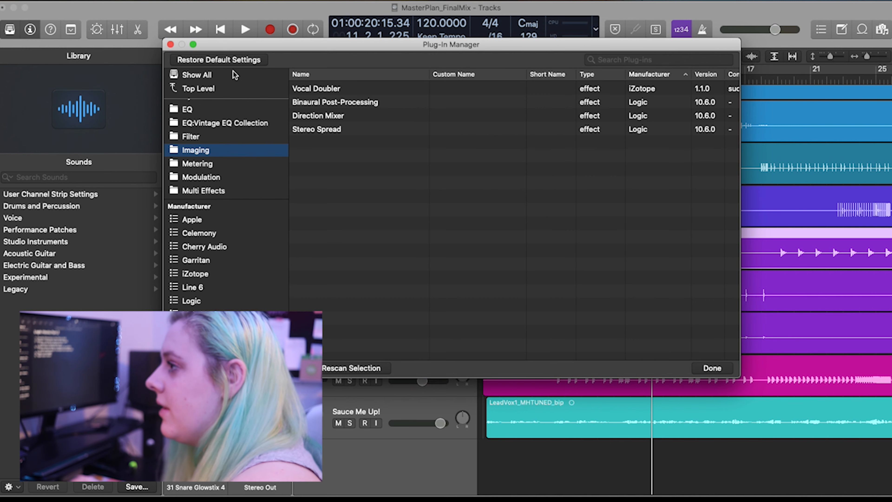
left_click(171, 45)
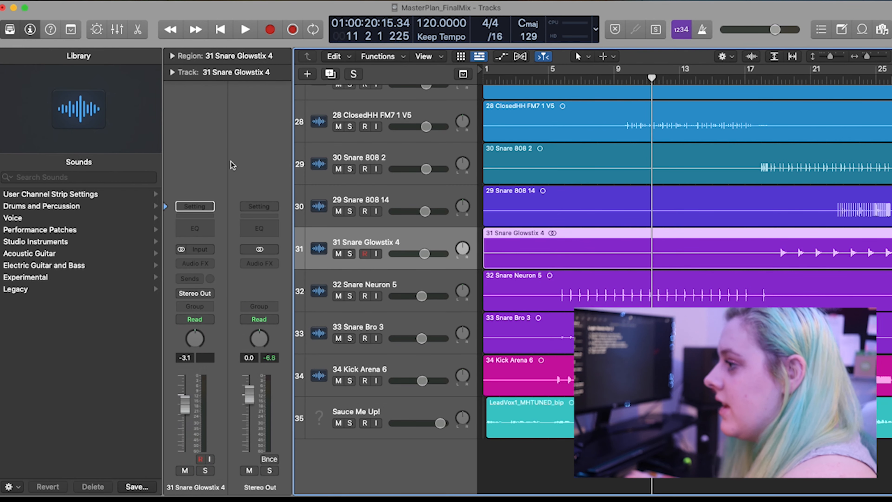
Check the Imaging category for Vocal Doubler among the Snare Glowstix 4 track's audio effects, without inserting a plug-in
left_click(210, 263)
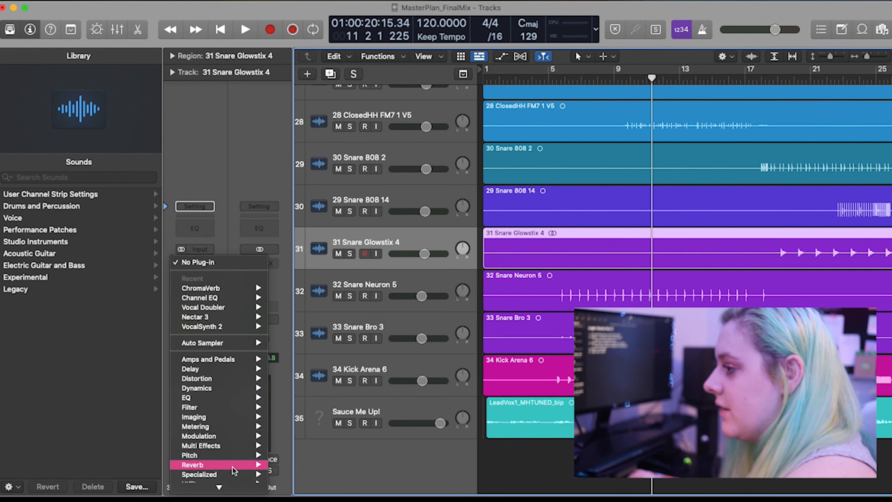
mouse_move(229, 418)
mouse_move(313, 446)
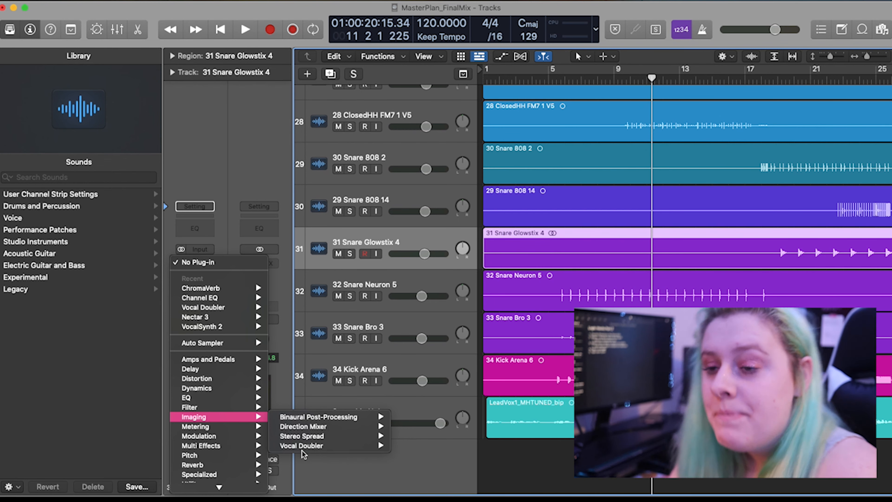
left_click(495, 458)
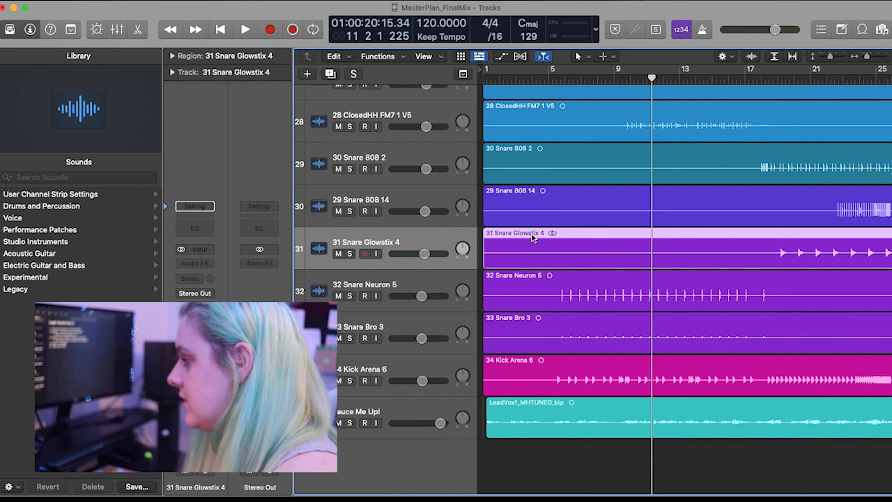
Trim the start of the 32 Snare Neuron 5 region to about the middle of bar 5, before its first hit
scroll(532, 235, "up", 6)
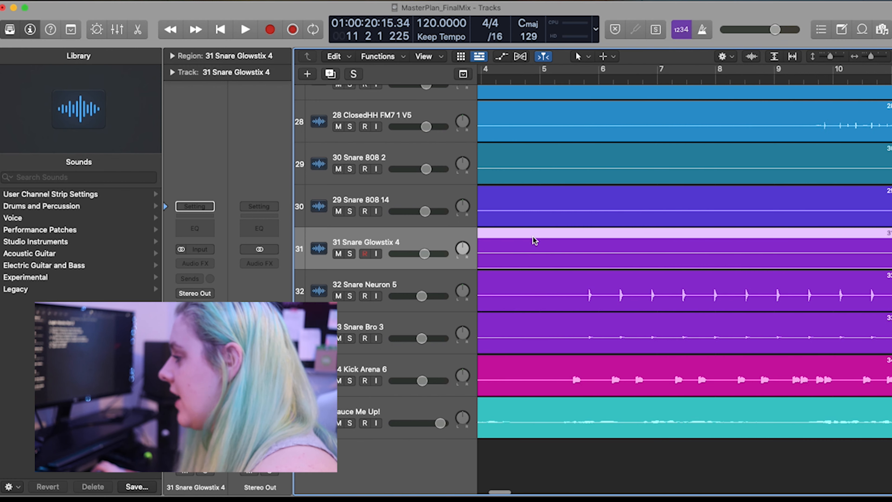
scroll(546, 256, "left", 3)
left_click_drag(485, 300, 752, 300)
scroll(731, 303, "up", 5)
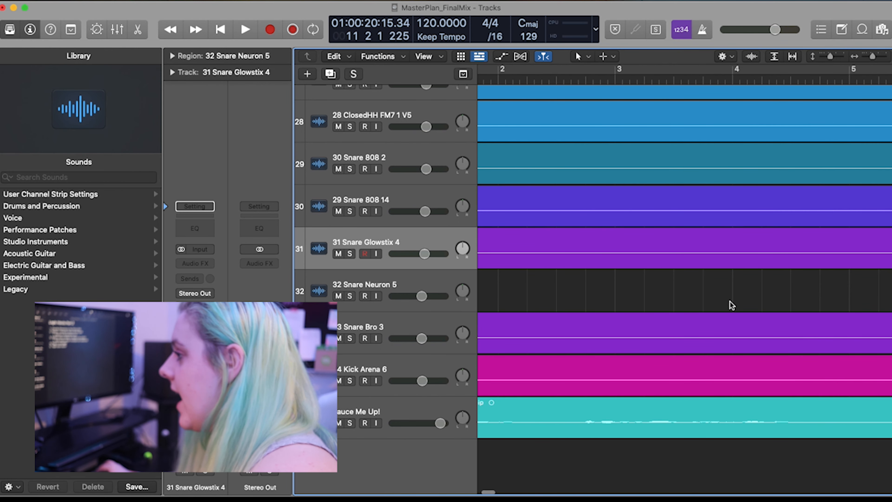
scroll(724, 297, "right", 6)
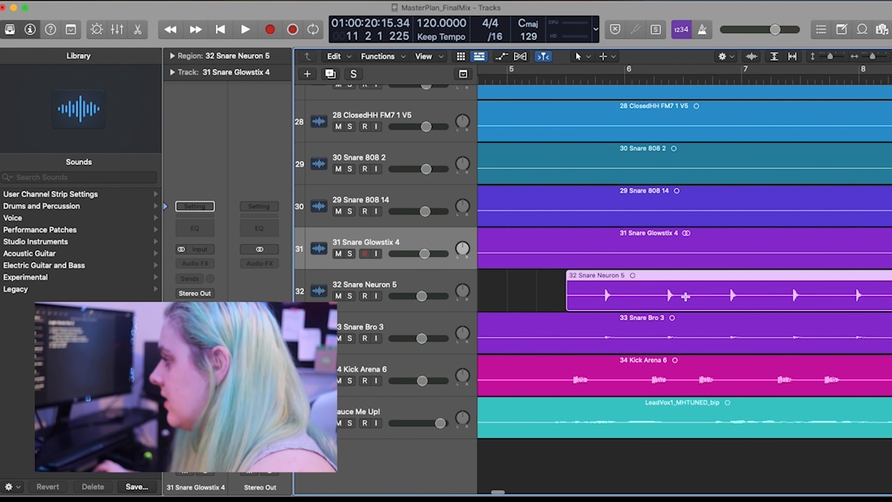
Split the 32 Snare Neuron 5 region just after its second hit and delete everything following the cut
left_click(699, 296)
left_click(698, 296)
key("Delete")
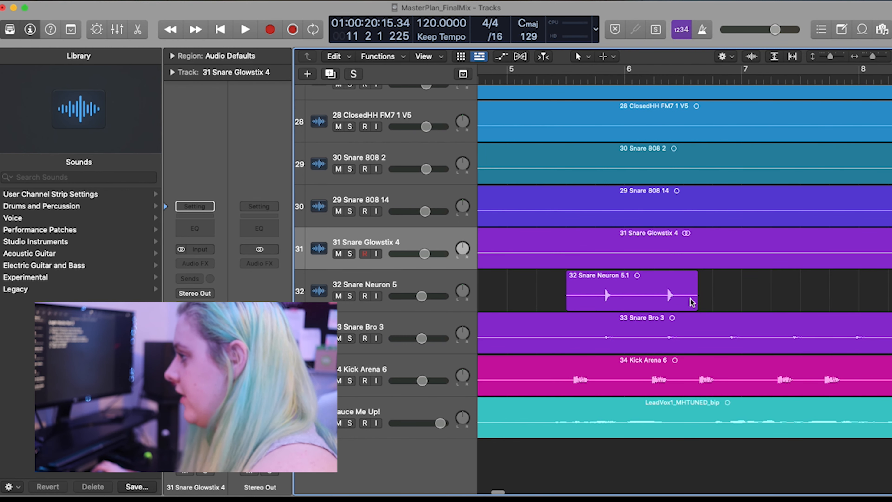
Trim the start of the remaining Snare Neuron piece tightly to the onset of its first hit
left_click_drag(567, 306, 611, 305)
scroll(604, 305, "up", 3)
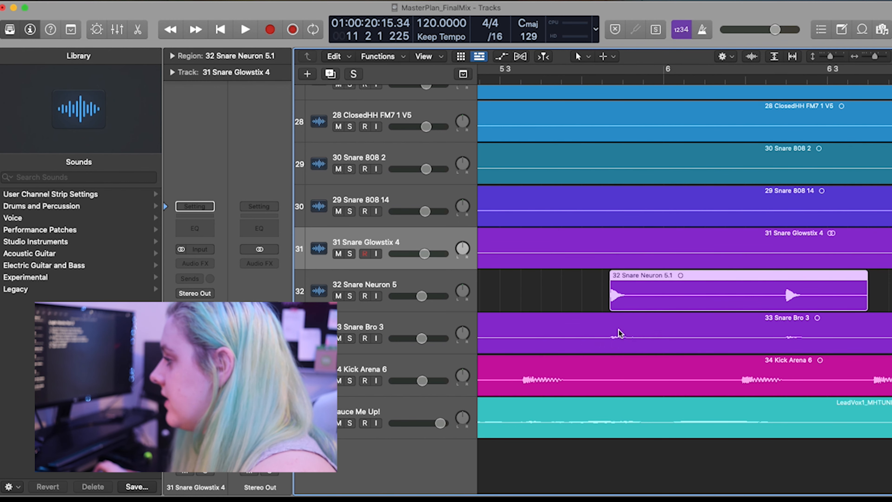
scroll(606, 298, "up", 3)
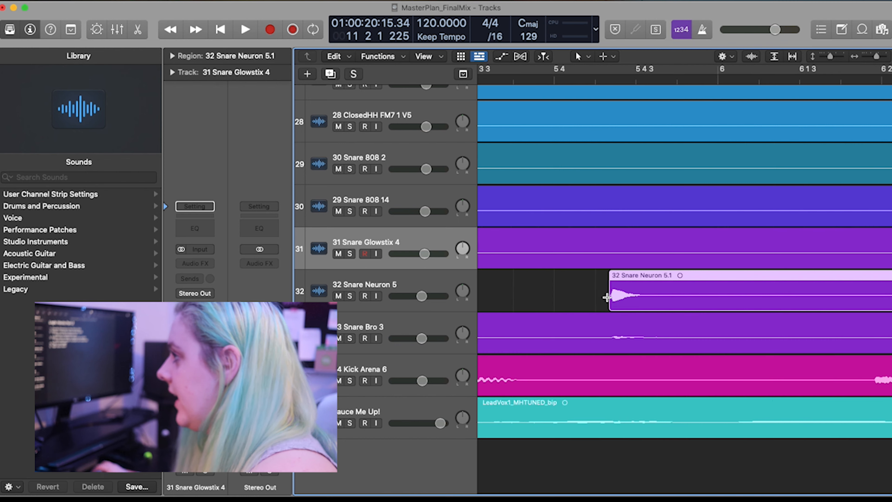
Play the trimmed snare from just before its start, then return the playhead to about beat 4 of bar 5
left_click(597, 78)
key("space")
key("space")
scroll(607, 236, "left", 2)
scroll(606, 236, "left", 8)
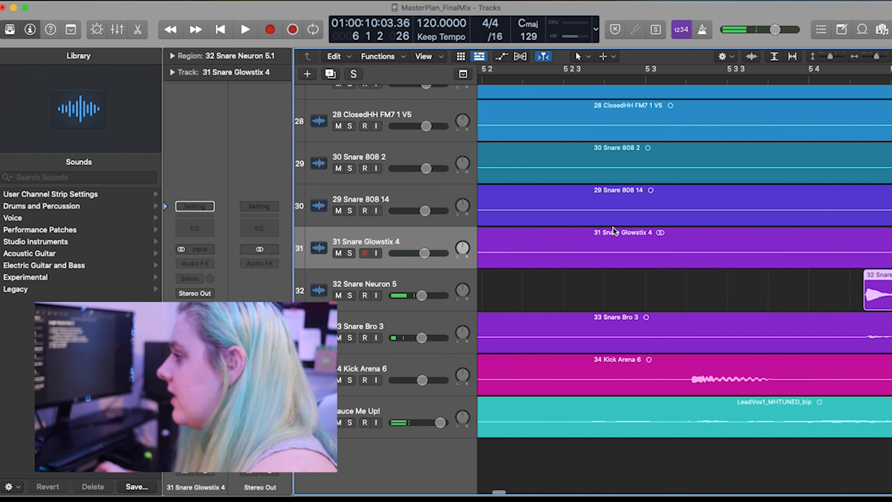
scroll(617, 230, "right", 5)
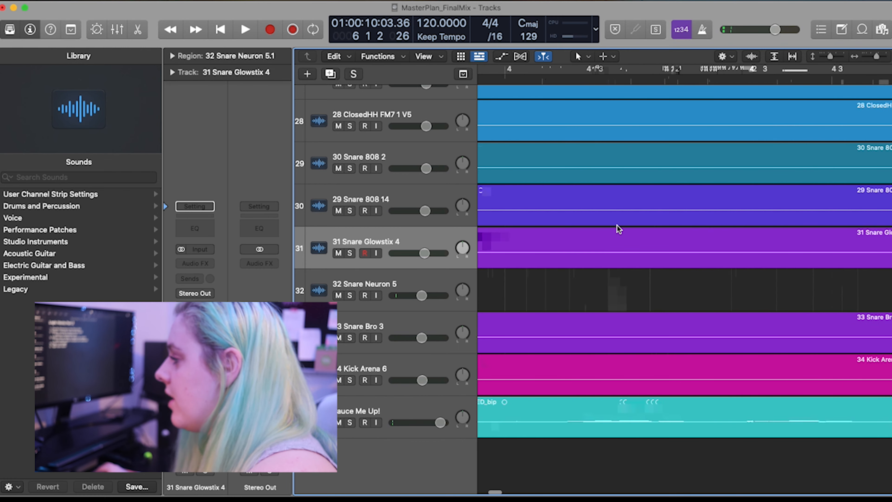
scroll(621, 226, "right", 5)
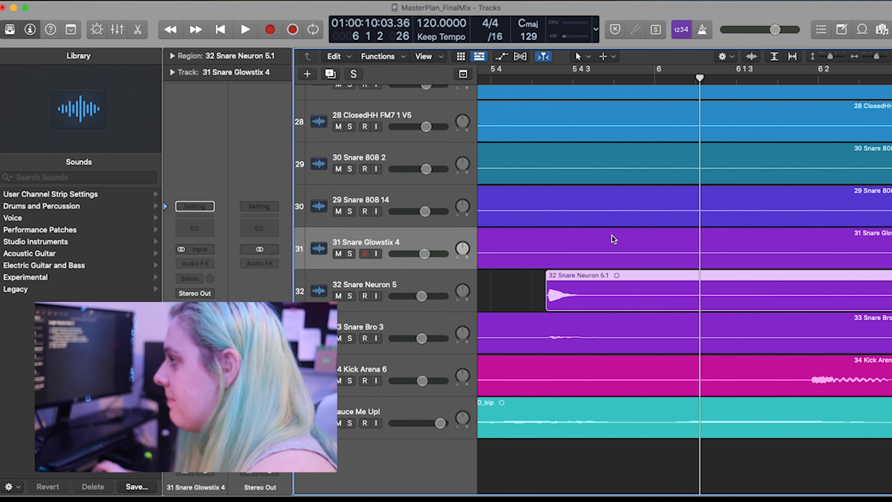
left_click(497, 78)
Split the Snare Neuron piece just after the first hit's tail and delete the remainder, keeping a single snare hit
scroll(532, 241, "right", 1)
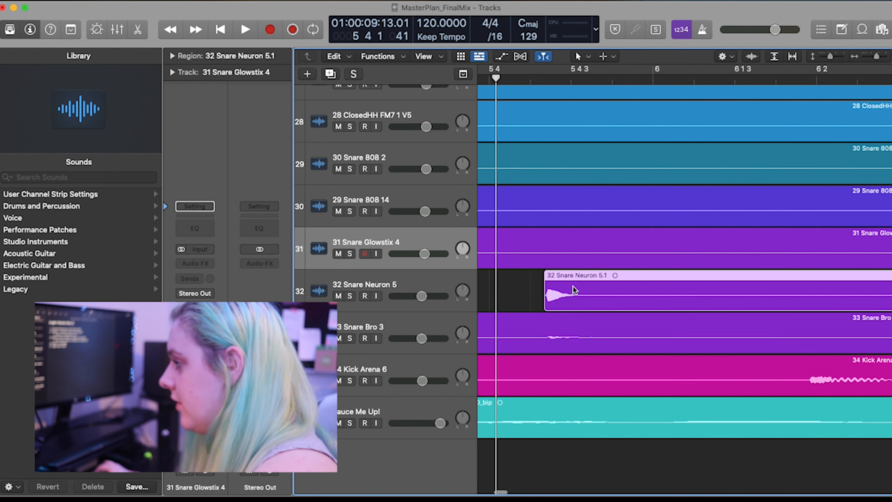
left_click(609, 295)
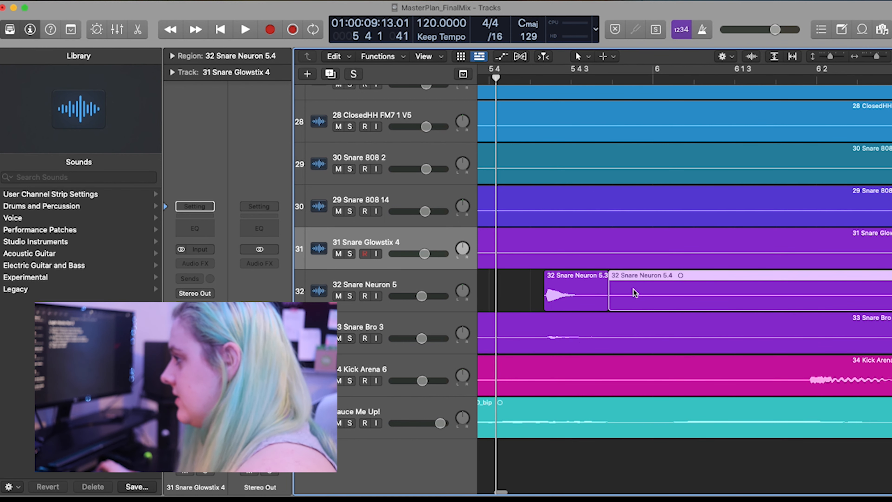
key("Delete")
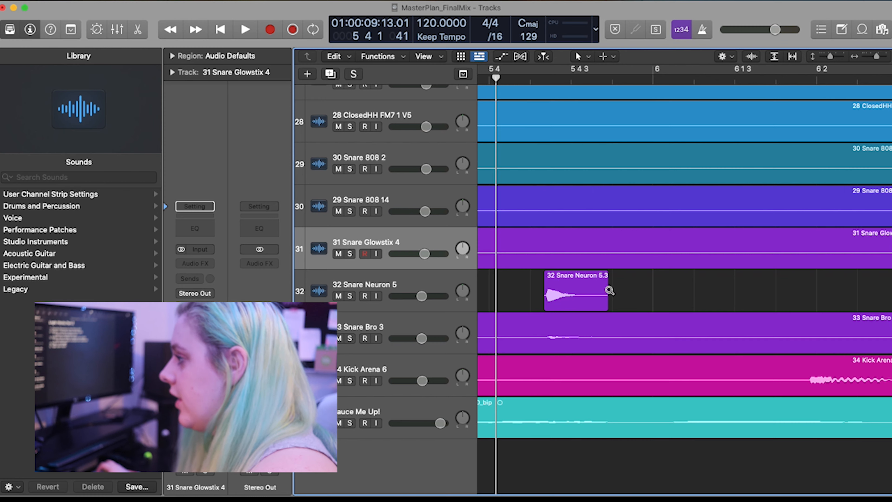
Duplicate the single Snare Neuron hit one bar further along on the same track
scroll(609, 290, "down", 5)
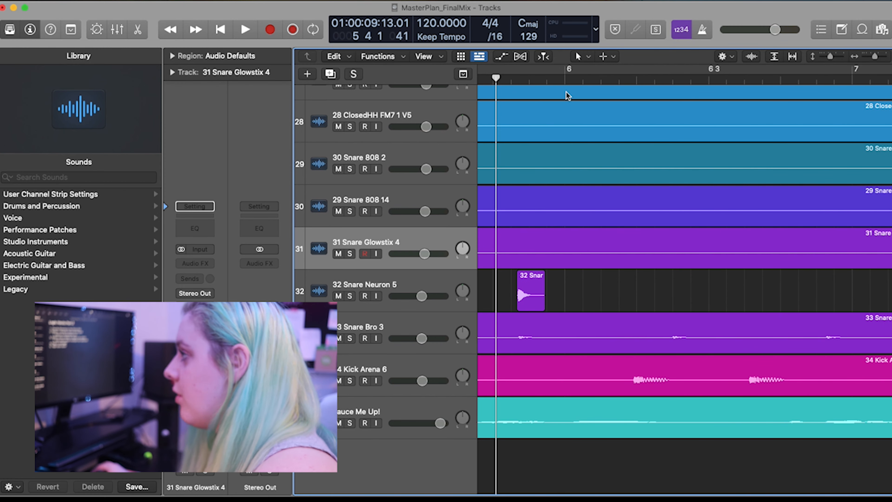
left_click(565, 77)
scroll(620, 255, "down", 5)
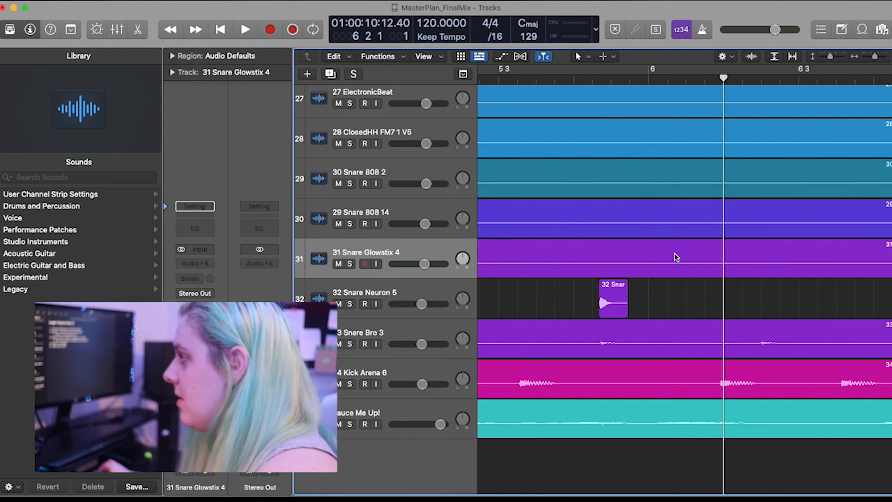
scroll(675, 257, "right", 2)
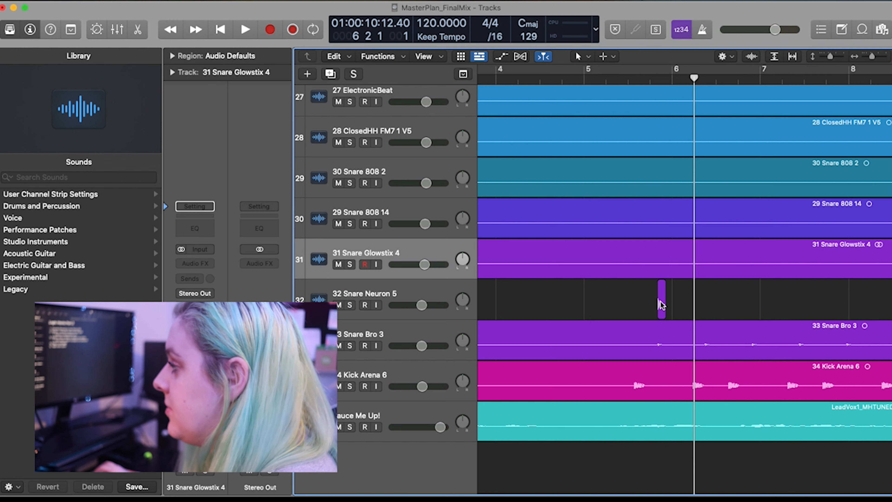
left_click_drag(662, 305, 748, 307)
scroll(765, 301, "up", 5)
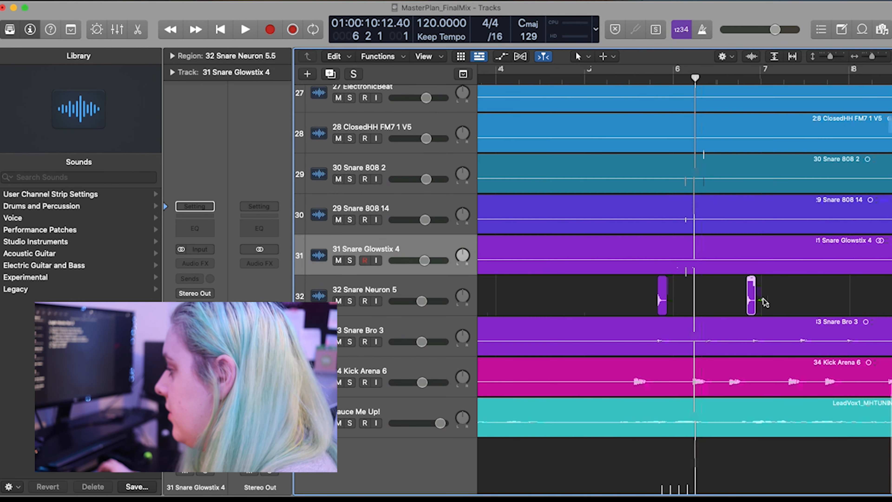
Play the duplicated snare hit from just before its start and stop shortly after it ends
scroll(761, 302, "up", 6)
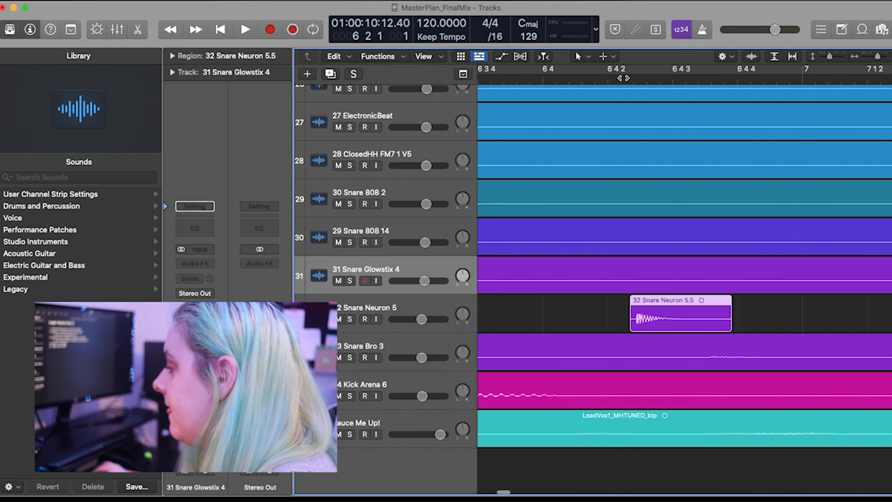
scroll(624, 79, "up", 1)
left_click(624, 78)
key("space")
key("space")
scroll(687, 269, "up", 2)
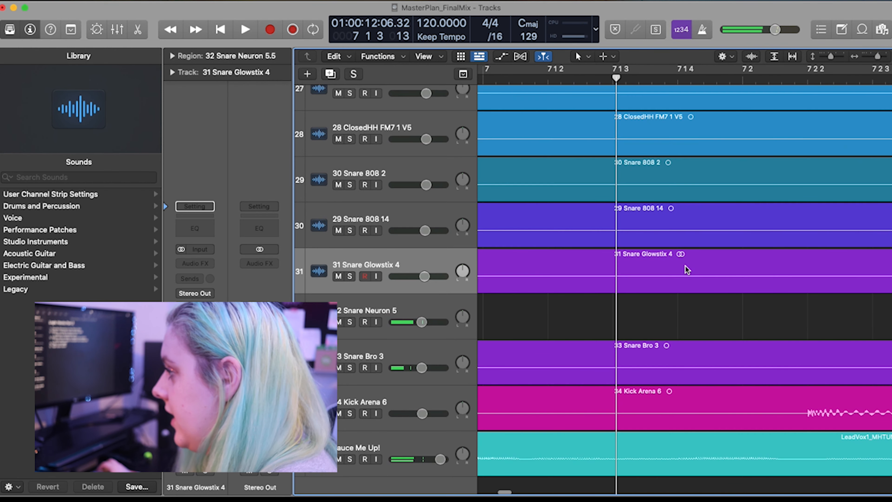
scroll(686, 267, "up", 4)
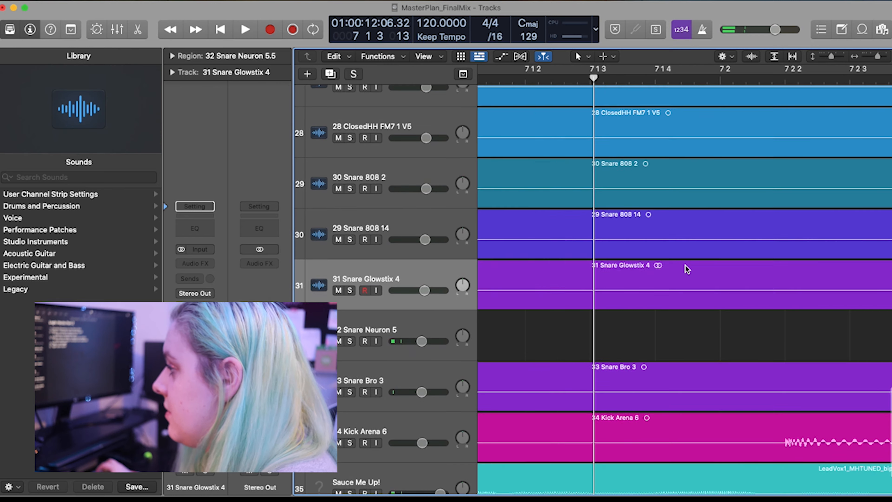
scroll(688, 268, "down", 5)
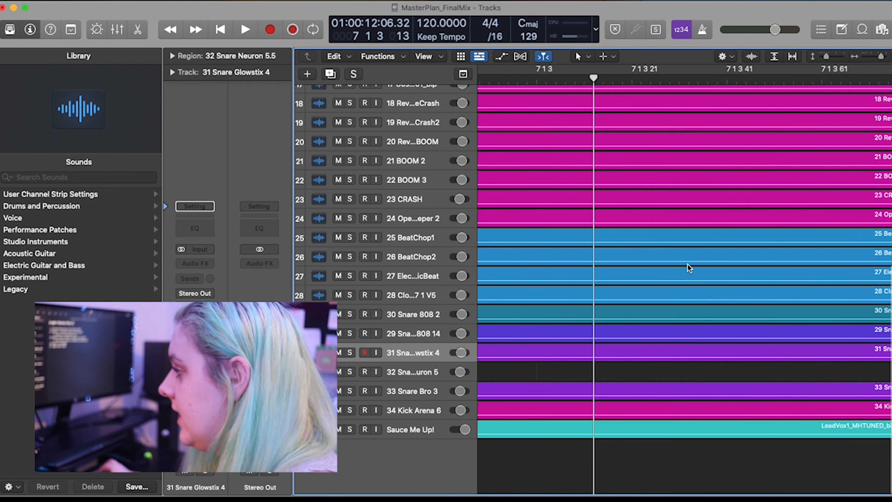
Show track automation and draw a volume fade from -4.3 dB to -19.0 dB across the first Snare Neuron hit
key("z")
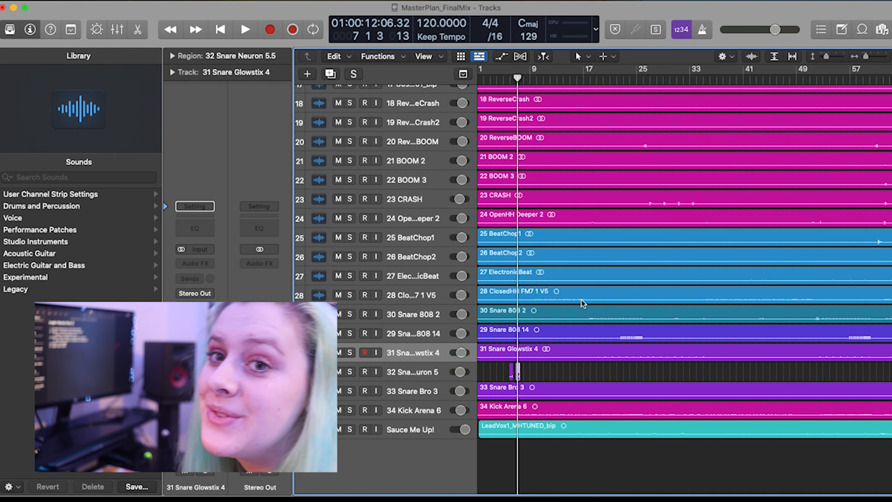
key("z")
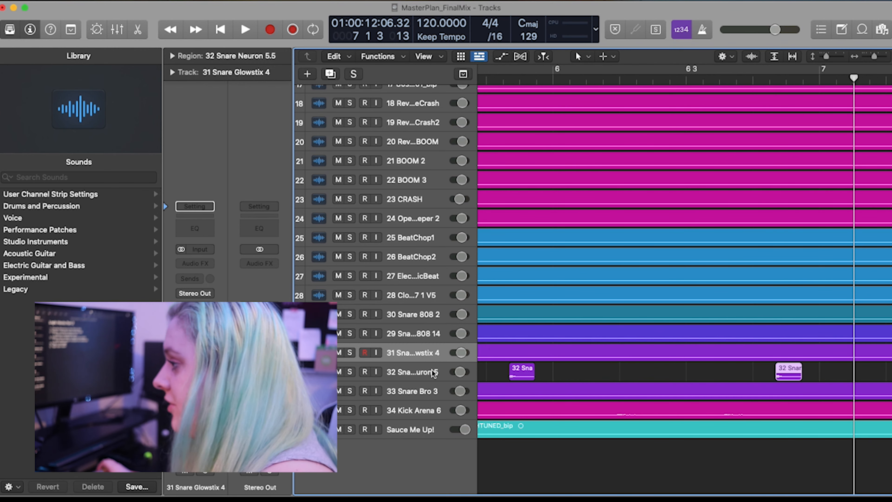
key("a")
left_click(407, 336)
left_click(552, 338)
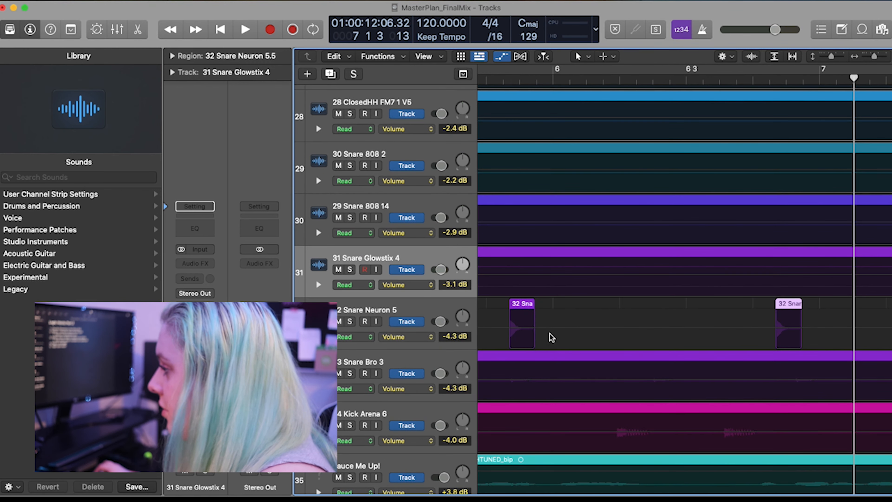
left_click(509, 328)
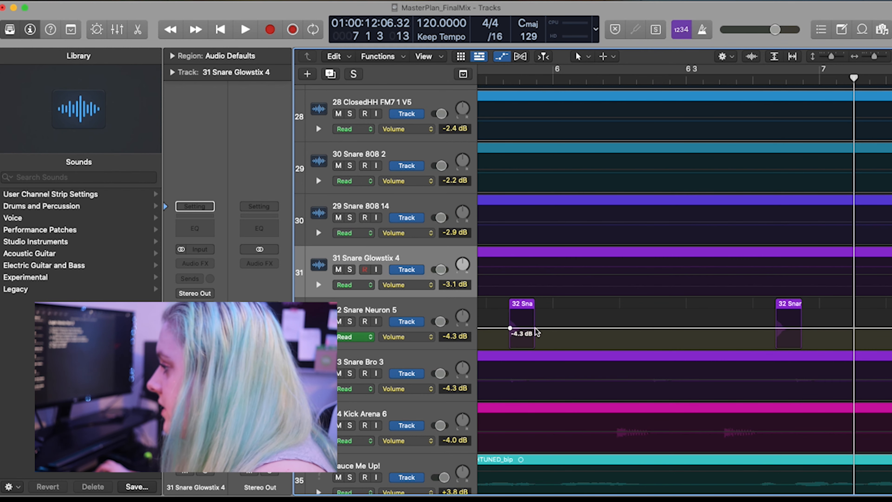
left_click_drag(534, 329, 535, 340)
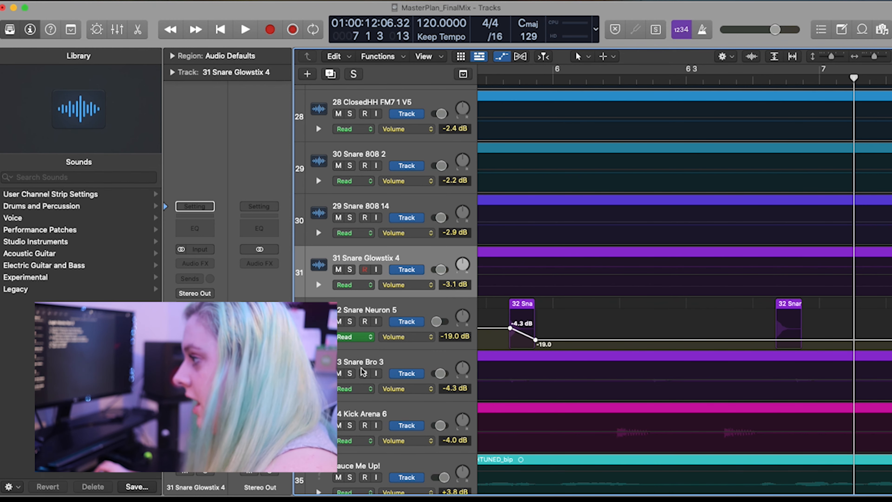
Copy the first hit's volume fade onto the second Snare Neuron hit and hide the track automation
left_click_drag(535, 338, 787, 337)
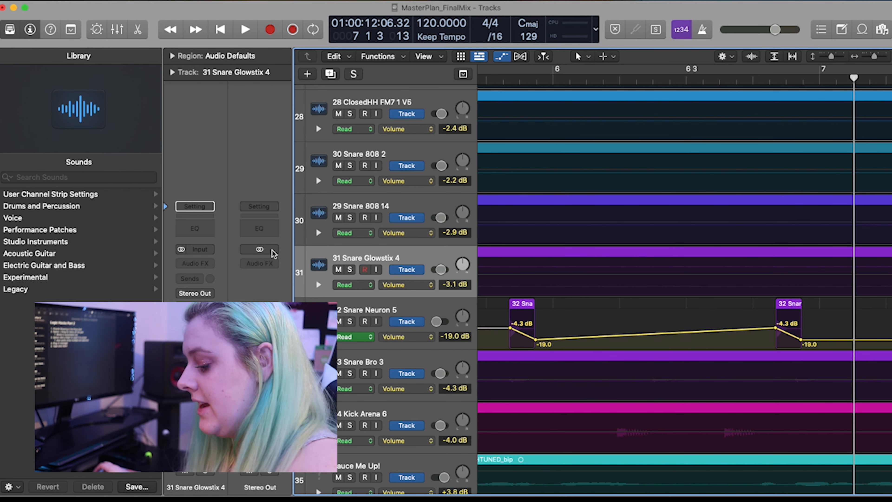
key("a")
key("super+Up")
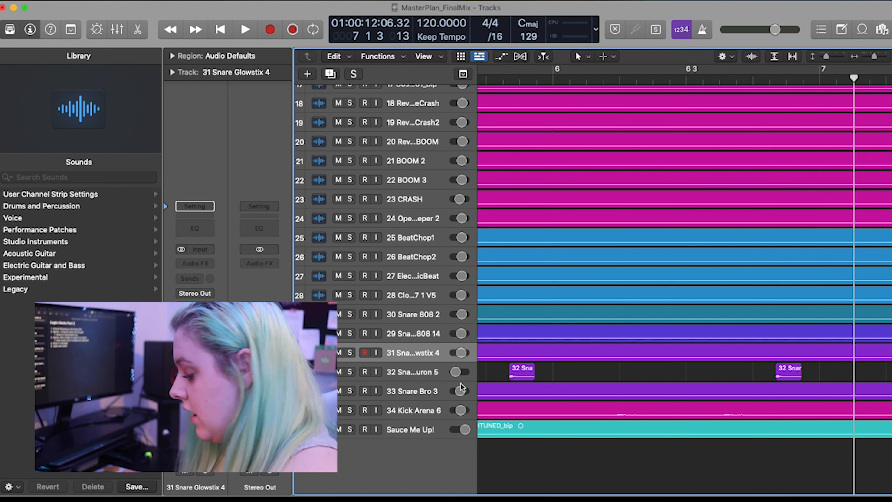
Reset the 31 Snare Glowstix 4 track's pan to centre and its volume to 0.0 dB
key("super+Right")
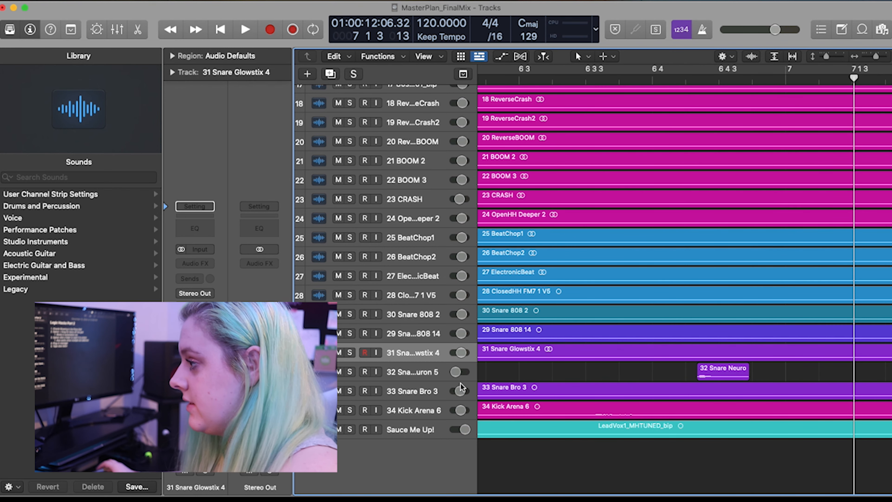
key("super+Down")
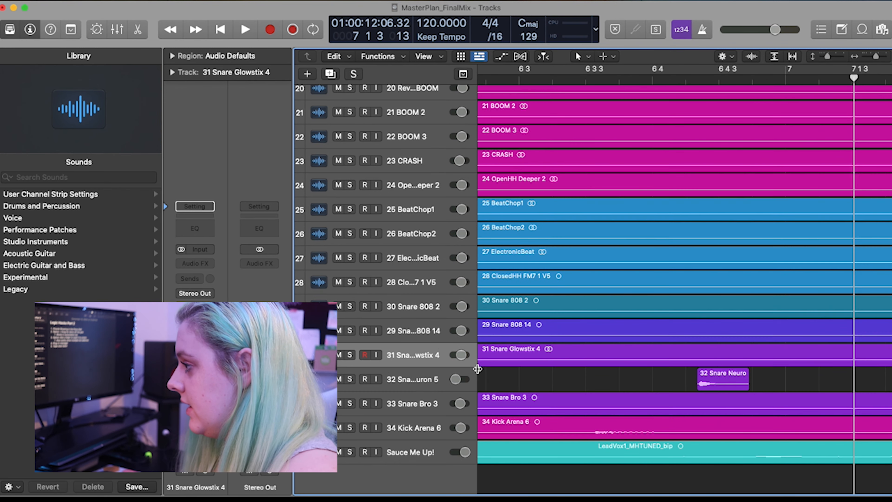
scroll(478, 368, "down", 3)
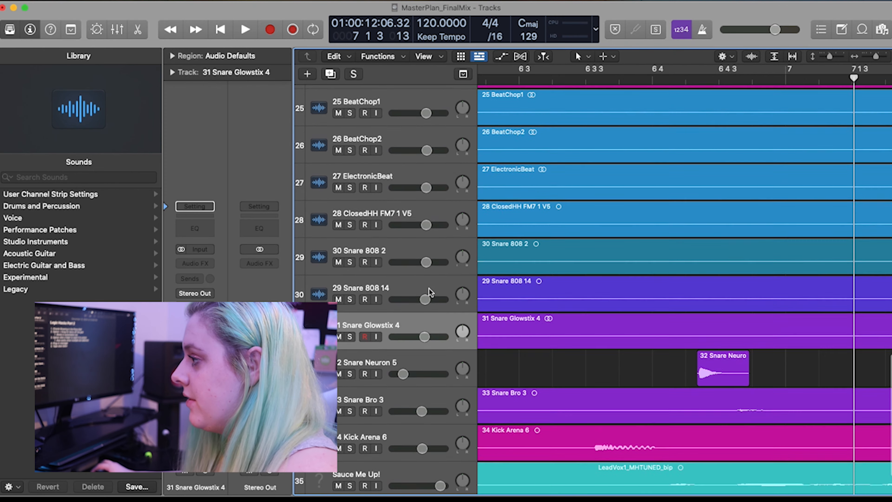
left_click_drag(463, 283, 463, 275)
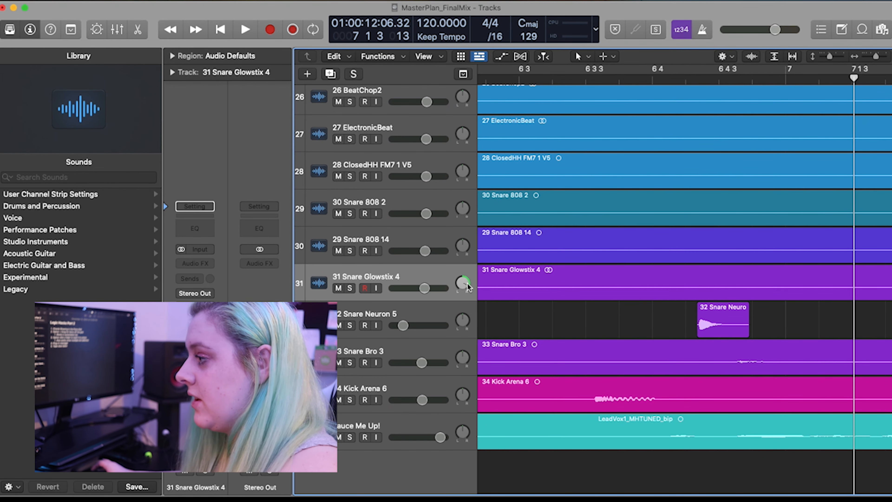
scroll(480, 313, "right", 1)
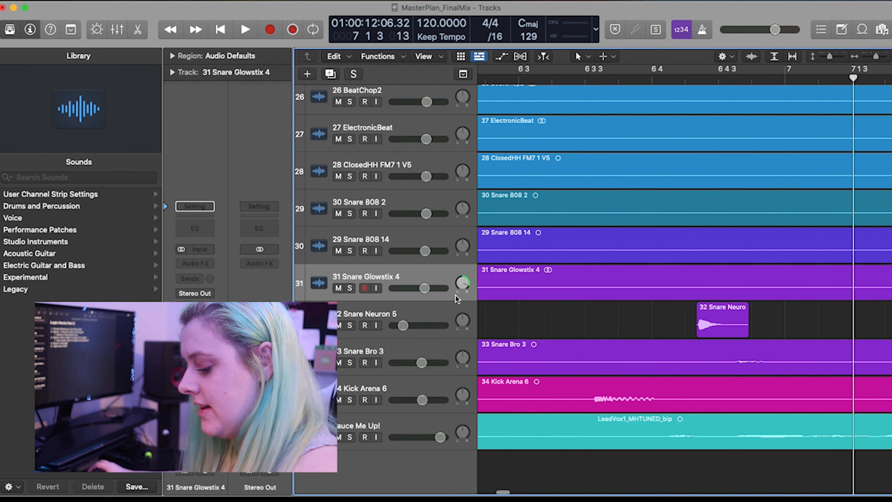
left_click(463, 283, "alt")
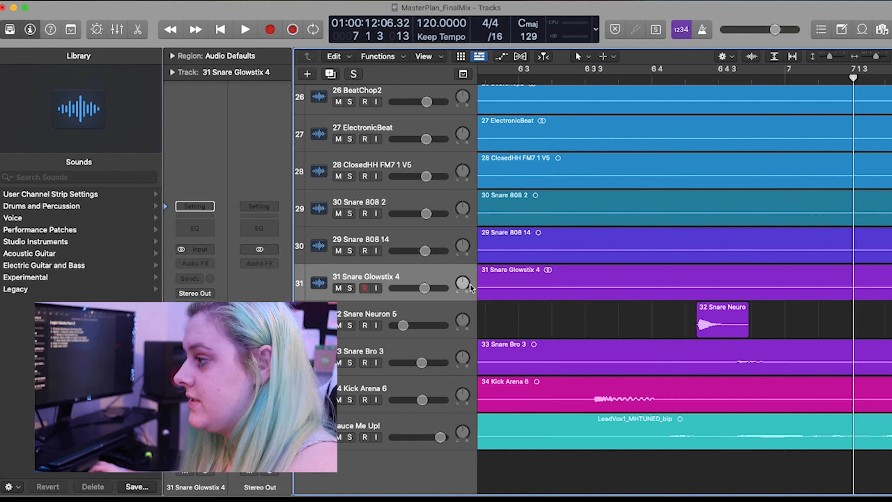
left_click_drag(424, 288, 431, 289)
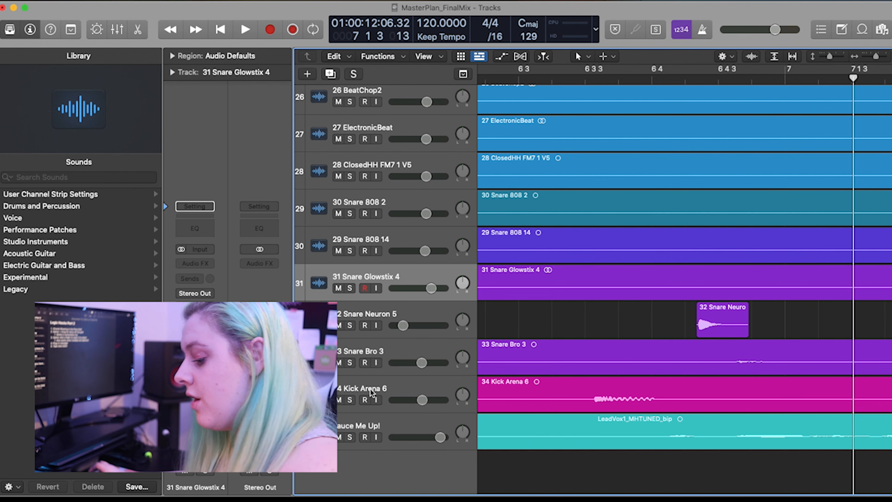
Open the mixer and reset the volume of all channels from 19 ReverseCrash2 through 30 Snare 808 2 to 0.0 dB together
key("x")
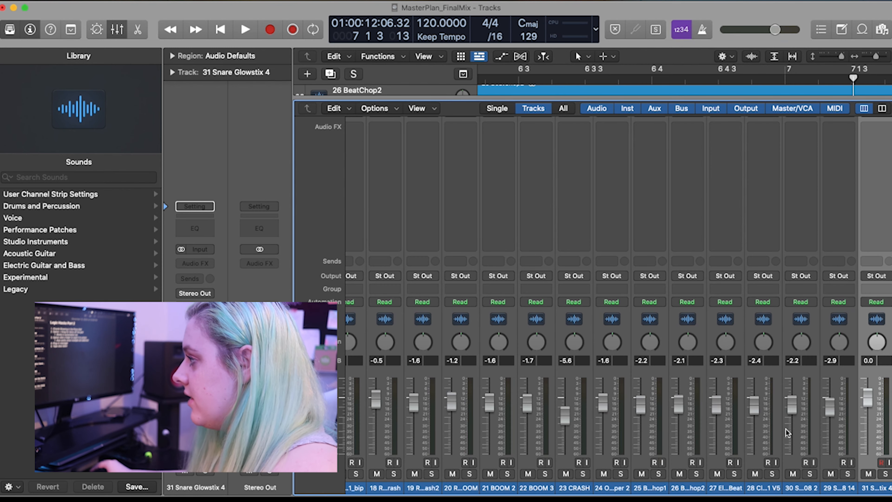
left_click(817, 332)
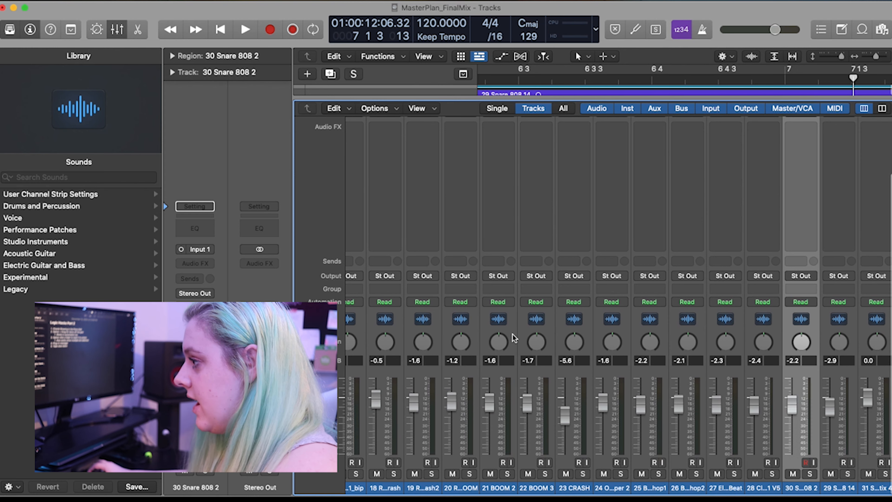
left_click(440, 334, "shift")
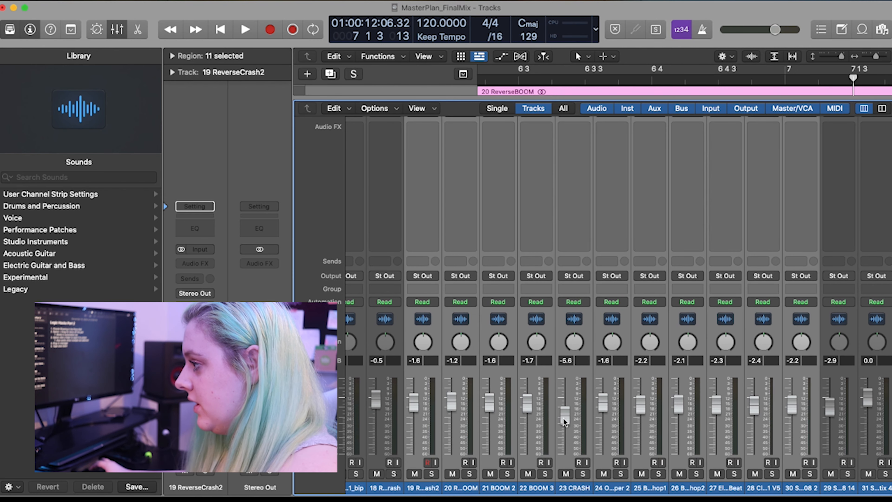
left_click(565, 419, "alt")
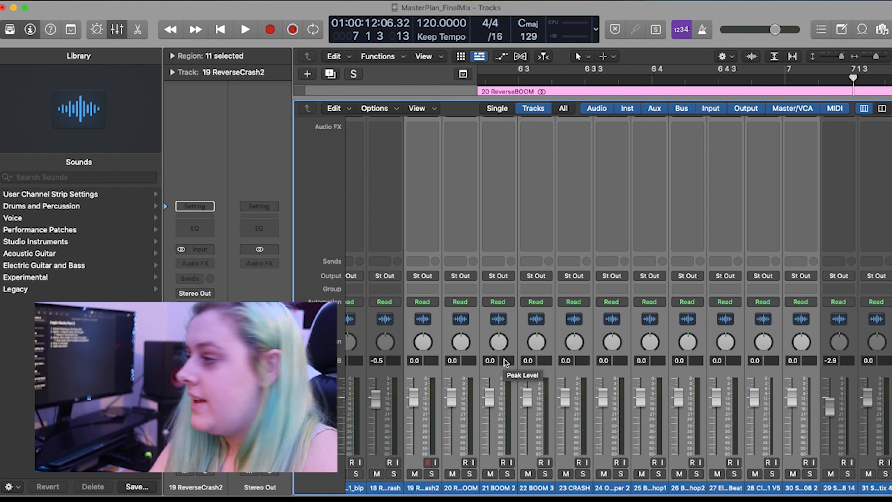
Add a Bus 12 send to all the selected channels and raise their send levels together
left_click(459, 261)
mouse_move(487, 279)
left_click(548, 220)
left_click_drag(474, 255, 479, 230)
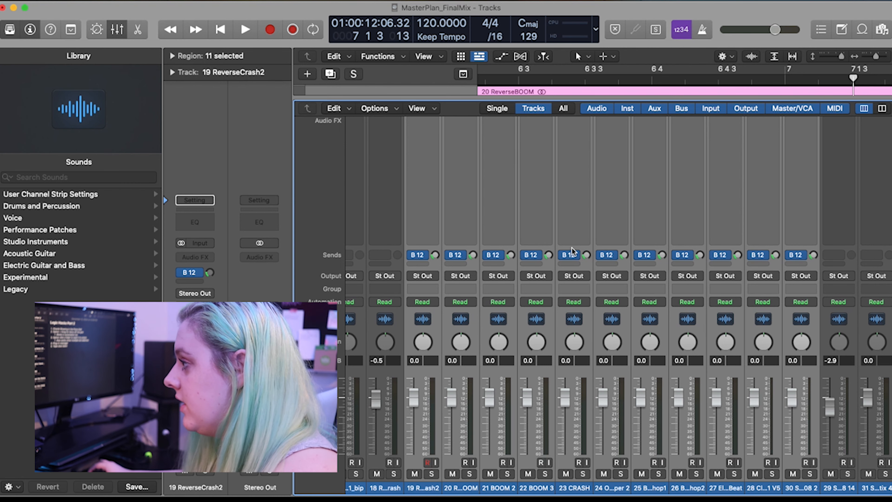
left_click_drag(549, 256, 550, 260)
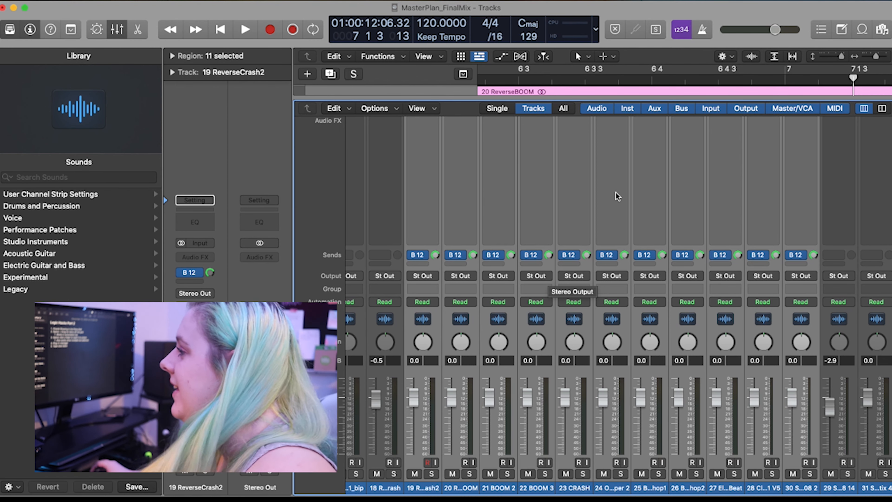
Close the mixer and play the full arrangement from just before bar 68, near the end of the vocal
key("x")
scroll(615, 422, "down", 5)
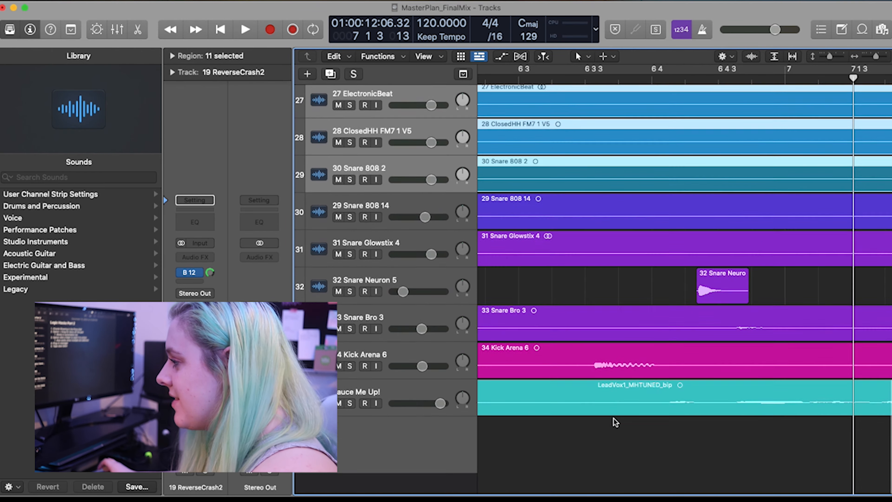
scroll(616, 421, "left", 15)
key("super+Down")
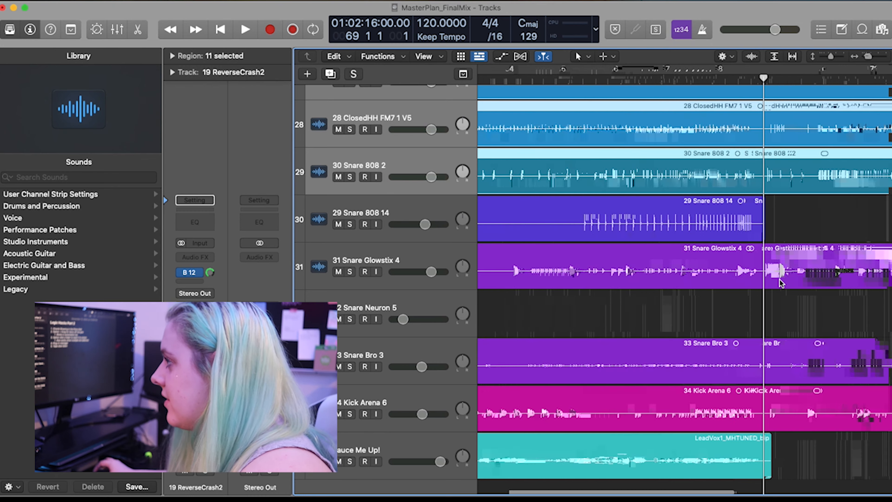
double_click(679, 83)
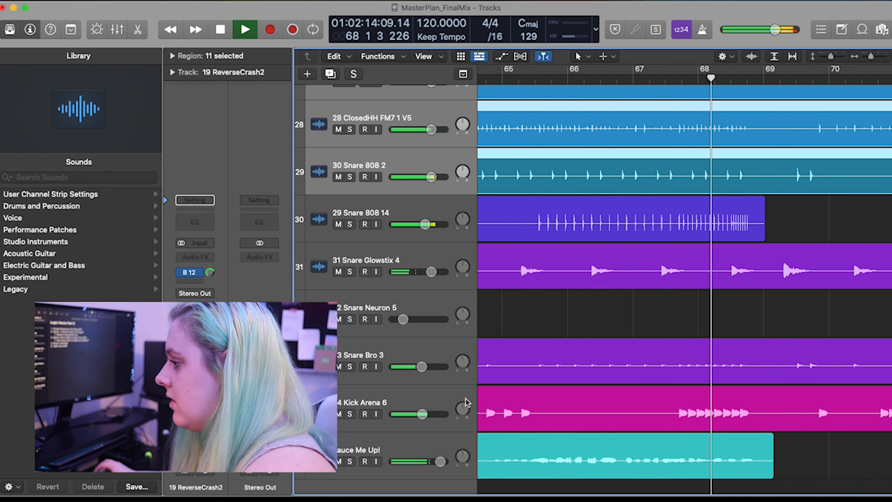
Solo the Sauce Me Up! vocal track and play its ending from about bar 67 until past bar 69
left_click(350, 462)
key("space")
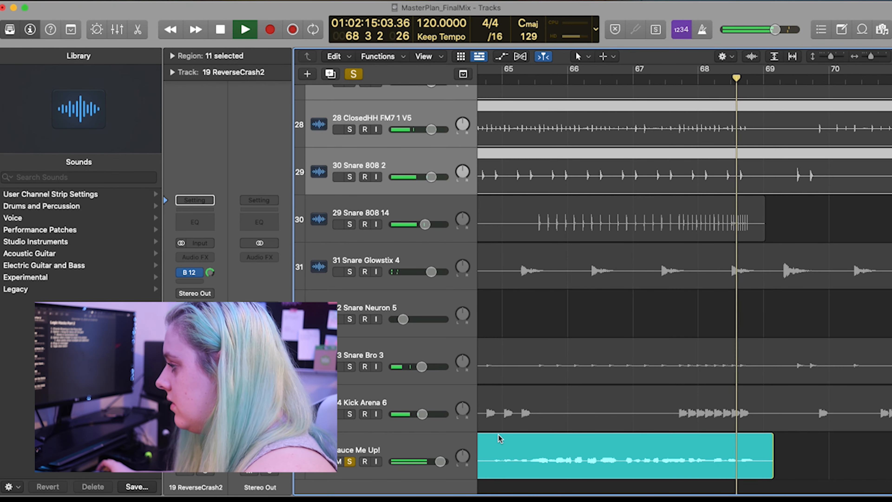
key("space")
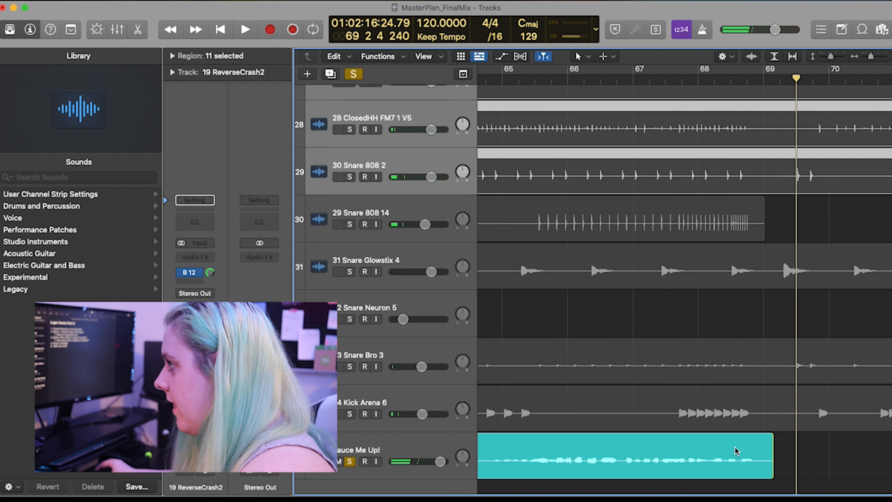
double_click(636, 95)
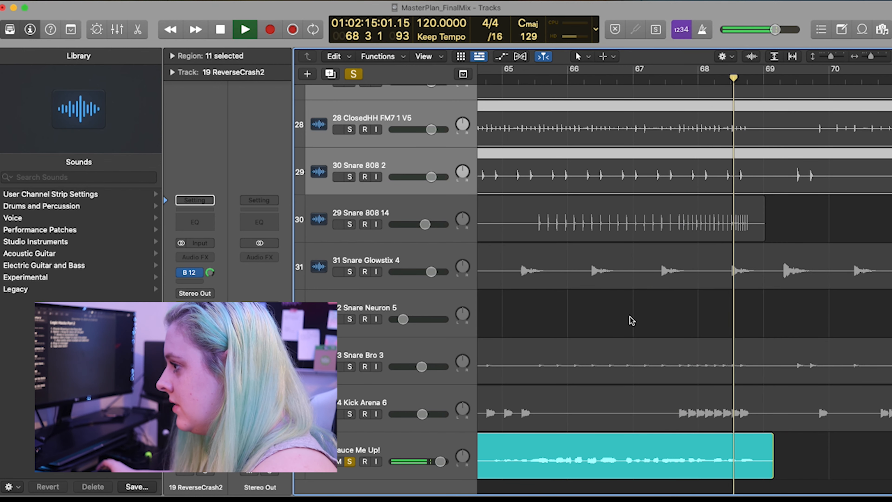
key("space")
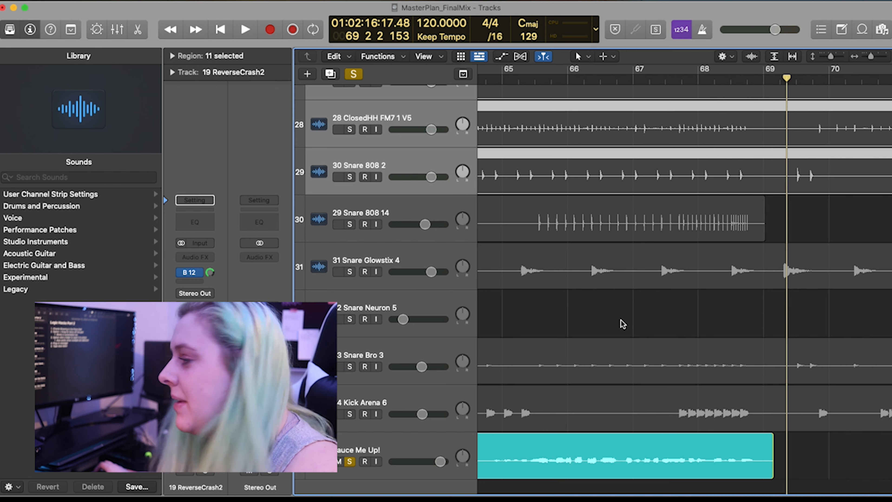
Play the soloed Sauce Me Up! vocal from around bar 68 and stop just before bar 69
scroll(717, 358, "down", 3)
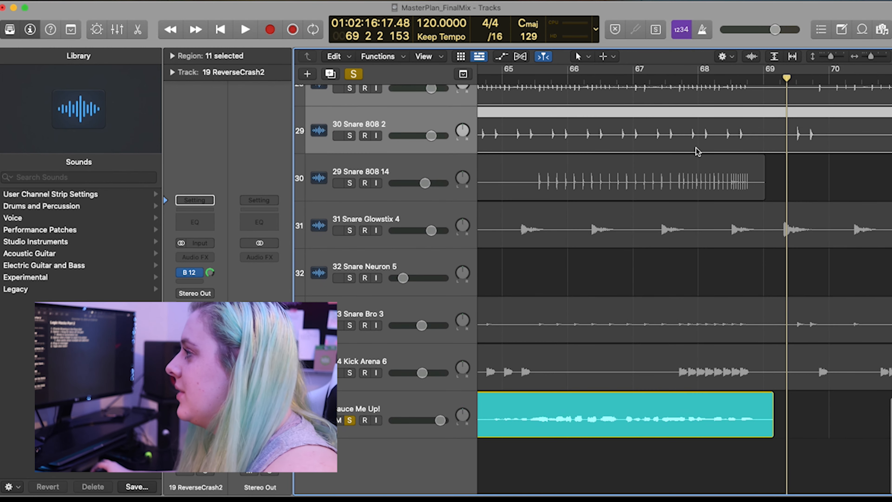
key("space")
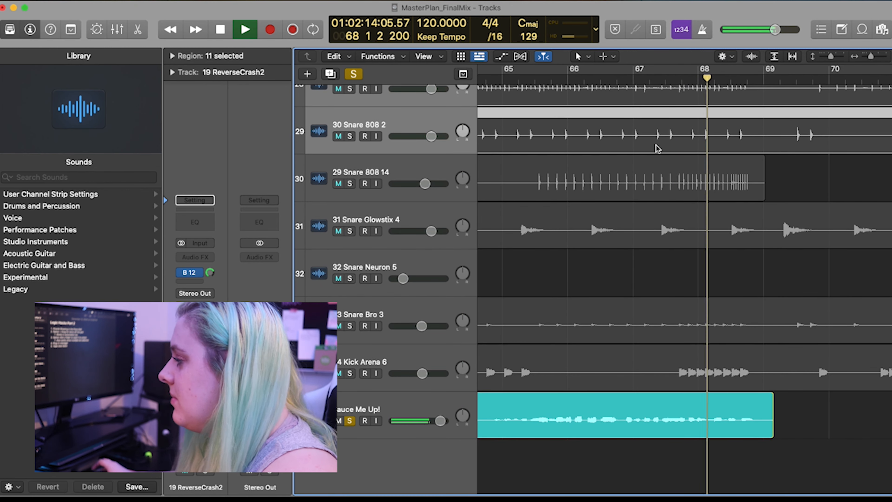
key("space")
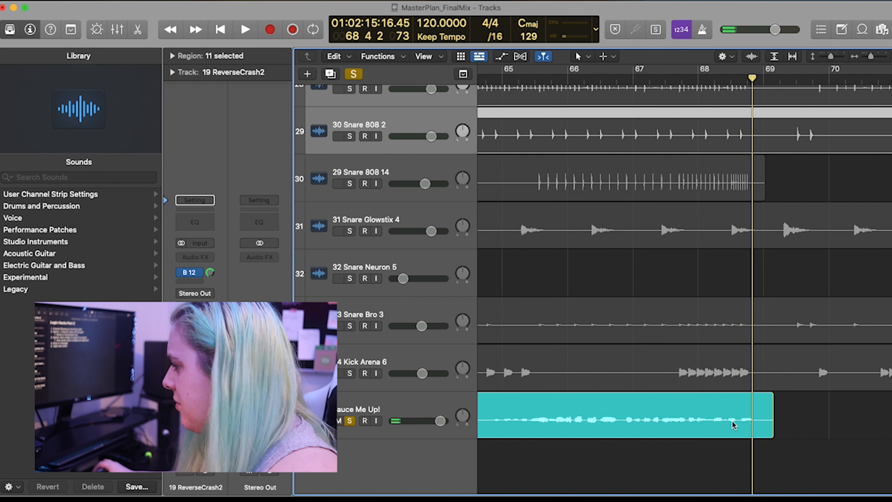
Split the Sauce Me Up! vocal region at about 68 2 and again at about 68 2 3
key("cmd+Right")
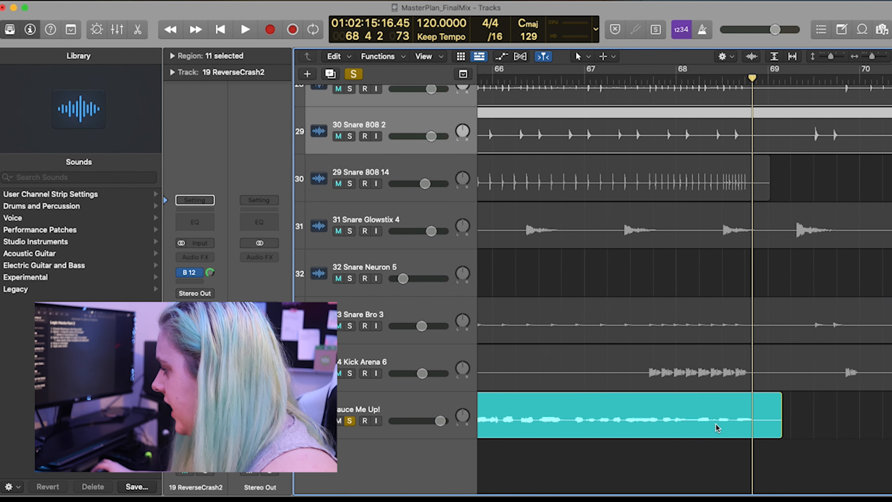
scroll(681, 442, "down", 2)
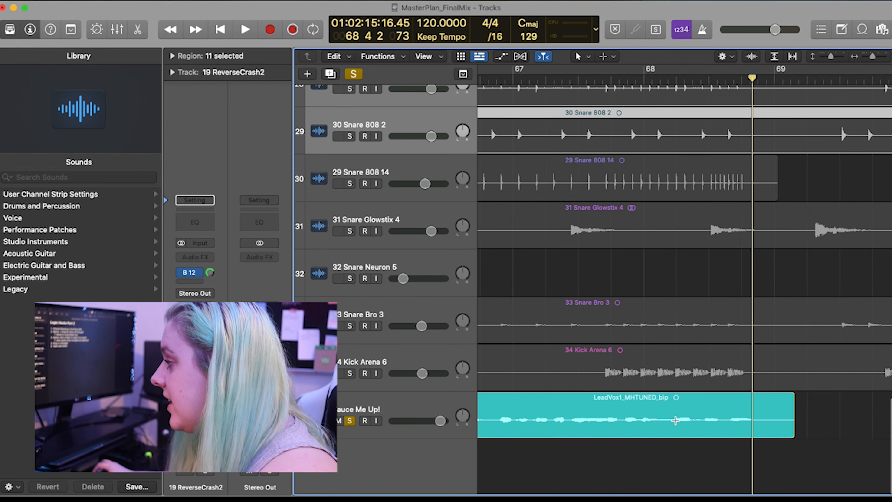
left_click(676, 418)
left_click(692, 418)
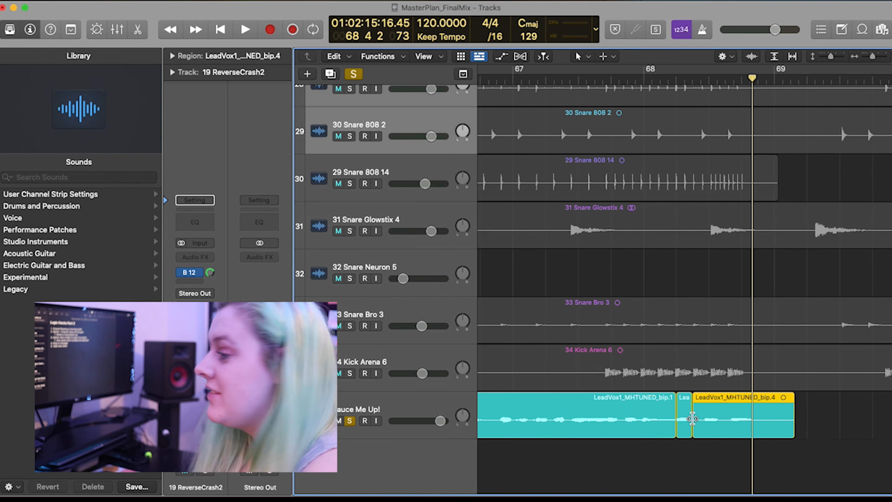
Split the last vocal region at about 68 4 3 and delete the silent tail after it
key("space")
scroll(692, 418, "up", 3)
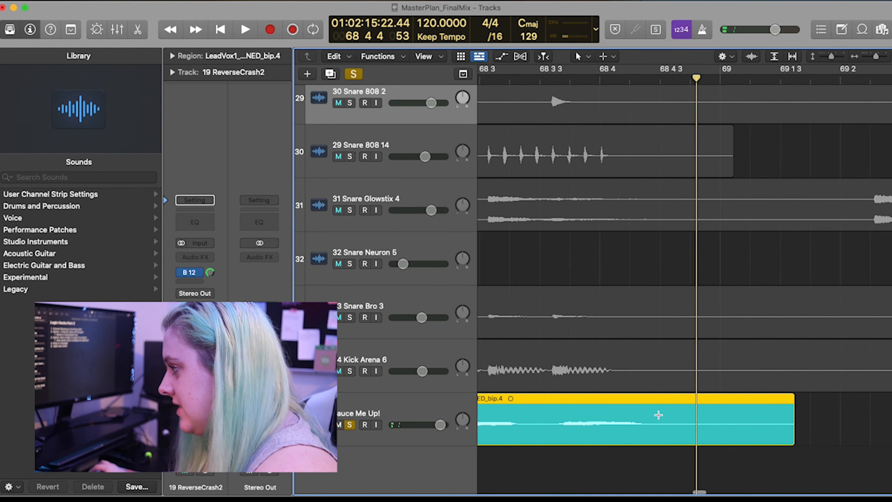
left_click(658, 415)
key("Delete")
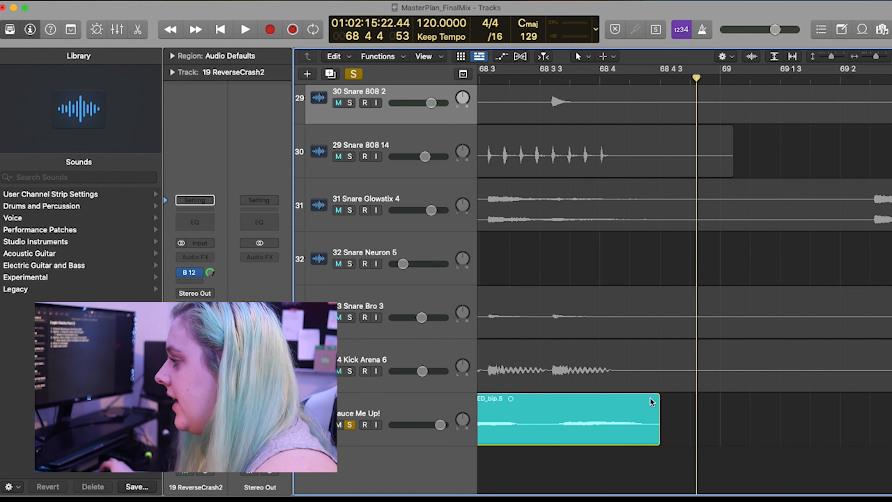
Add a fade-out of about 211 to the last vocal region, hide the Library, and change the fade to Slow Down in the region parameters
left_click(657, 398)
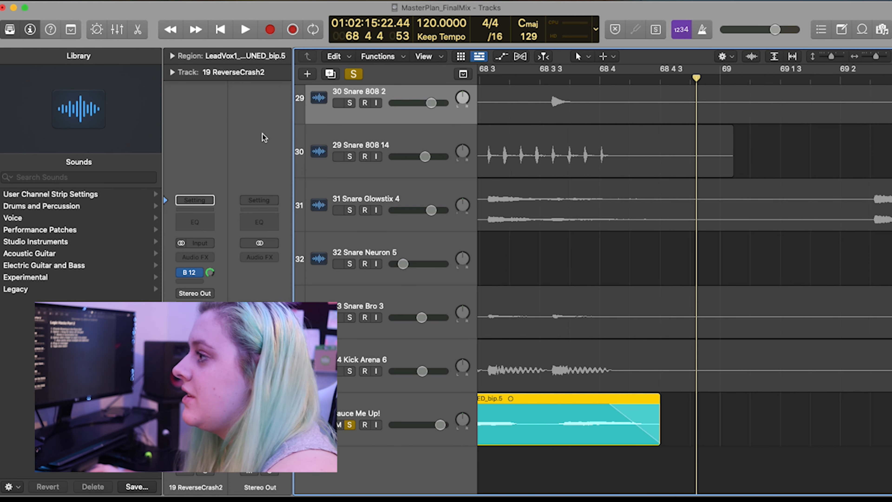
left_click(9, 29)
left_click(5, 56)
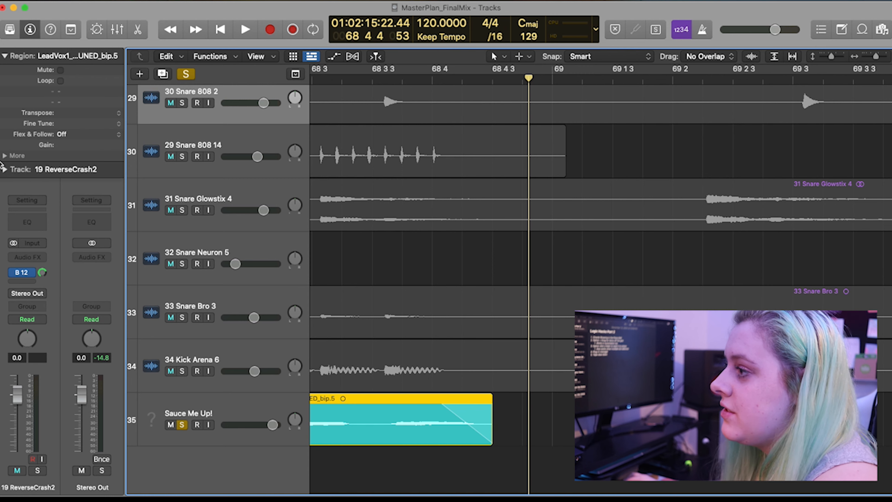
left_click(4, 158)
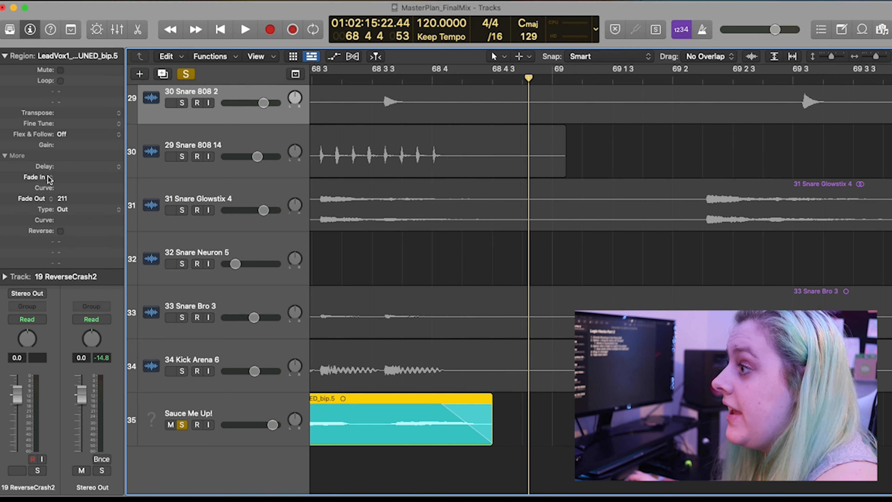
left_click(48, 198)
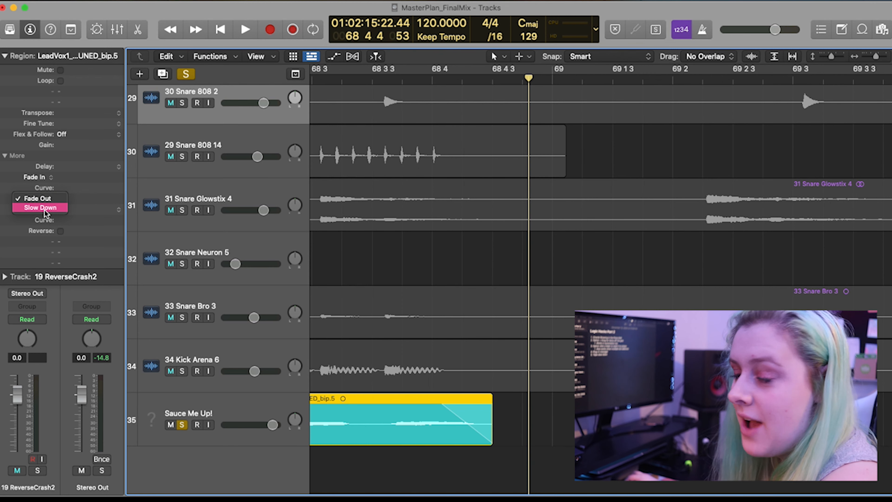
left_click(44, 208)
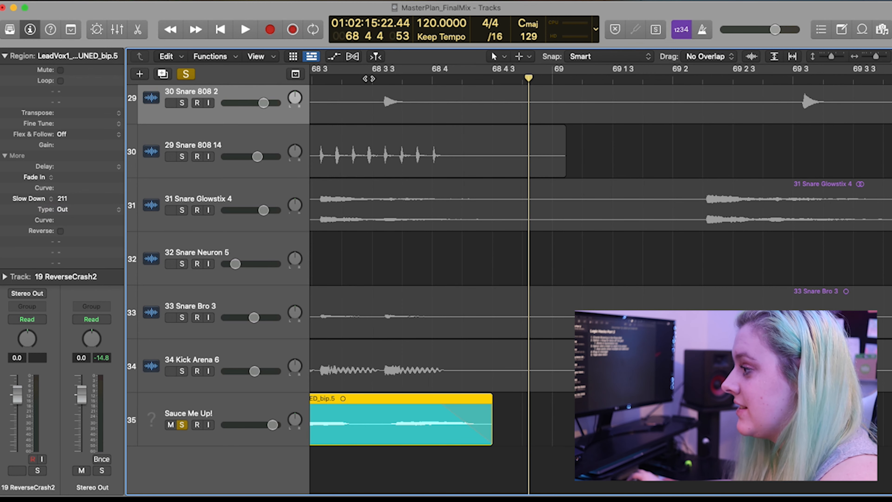
Lengthen the last vocal region's Slow Down fade to about 483 and play back the effect
key("space")
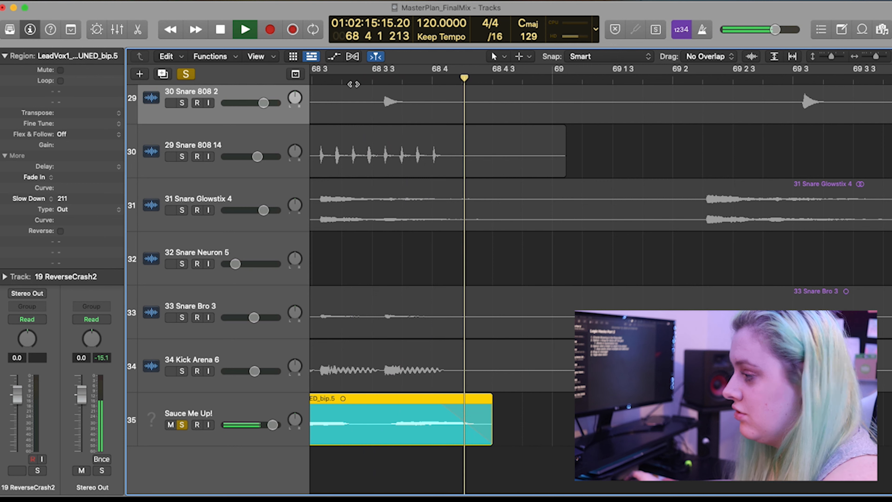
scroll(476, 405, "left", 3)
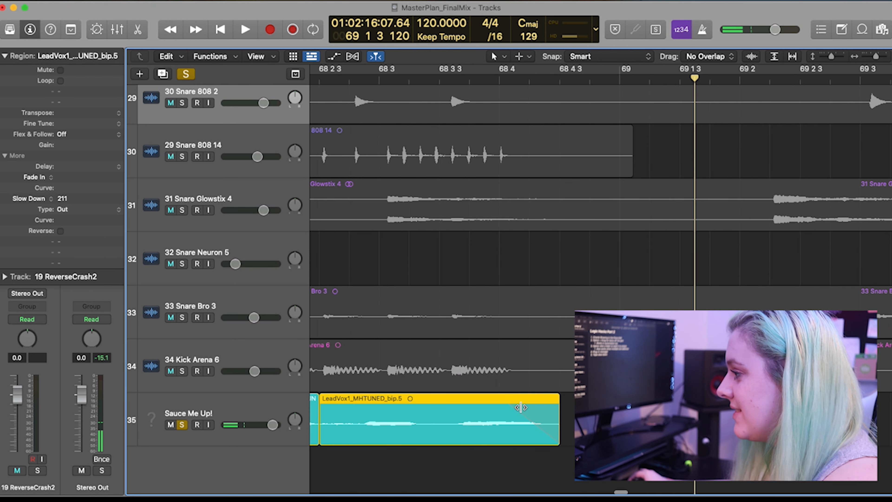
left_click_drag(447, 401, 447, 401)
key("space")
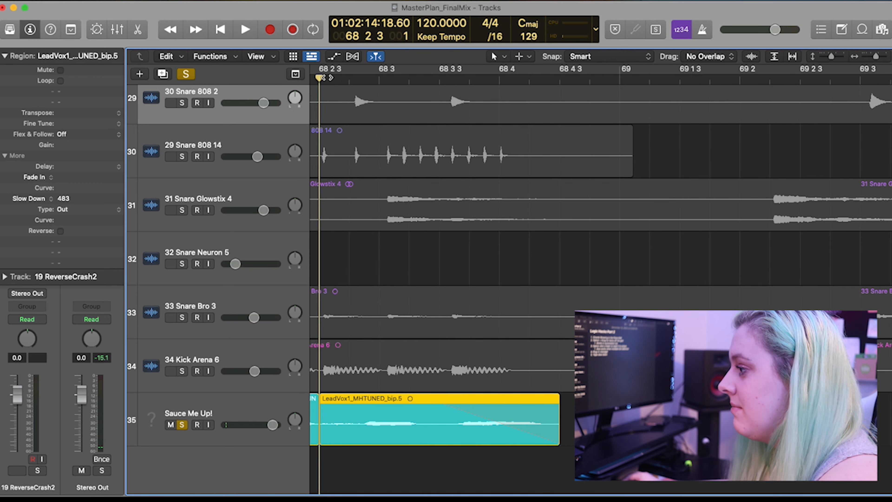
key("space")
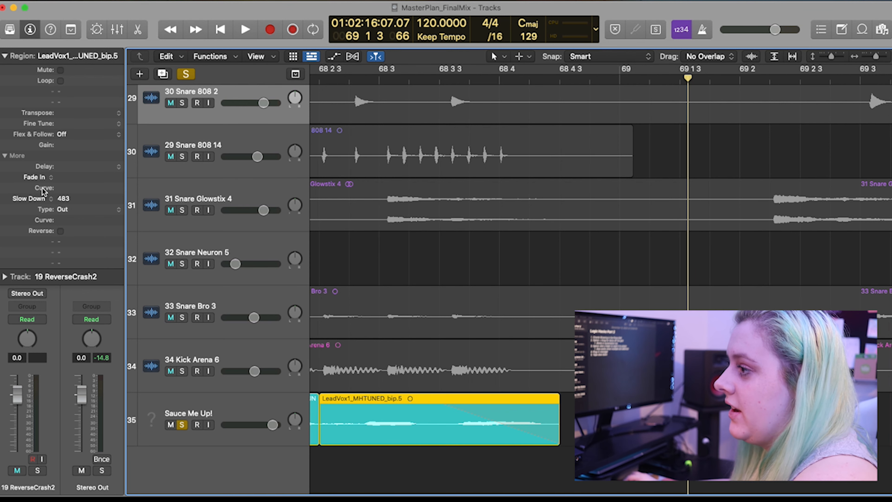
Add a fade-out of about 185 to the end of the vocal region that stops at 68 2
left_click(42, 202)
left_click(40, 198)
scroll(453, 451, "left", 2)
scroll(501, 403, "right", 10)
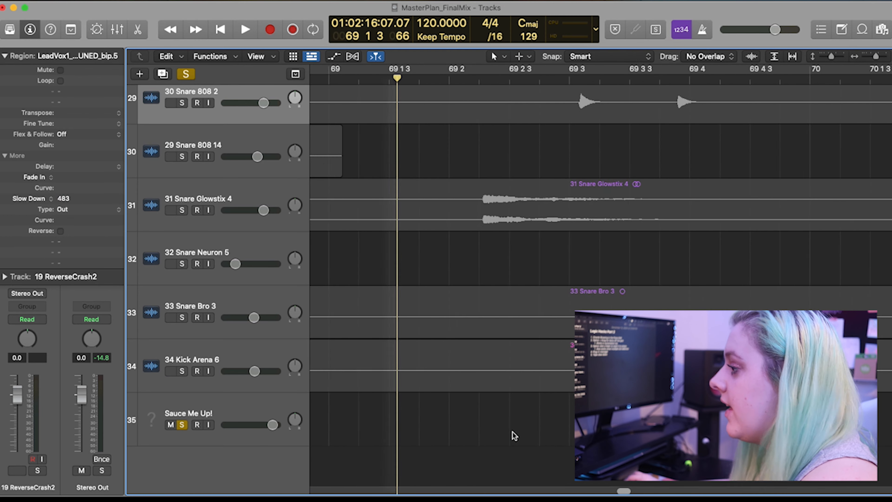
scroll(514, 434, "left", 5)
scroll(478, 434, "left", 10)
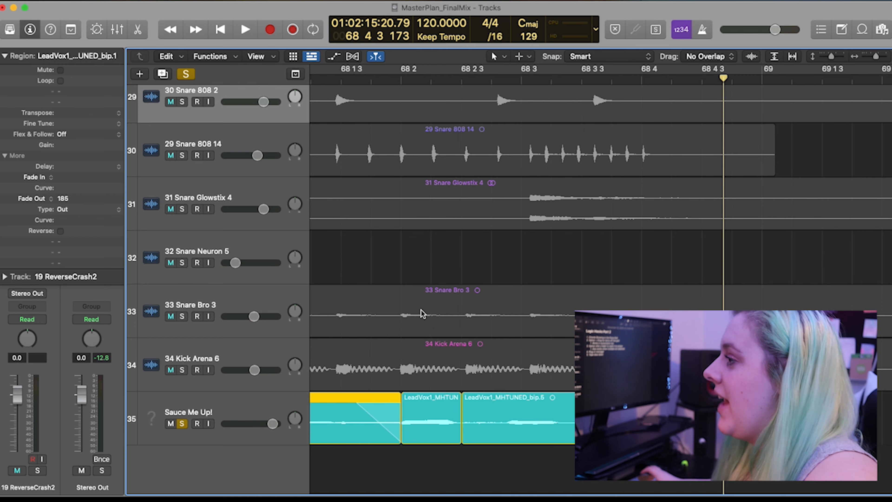
scroll(422, 313, "down", 1)
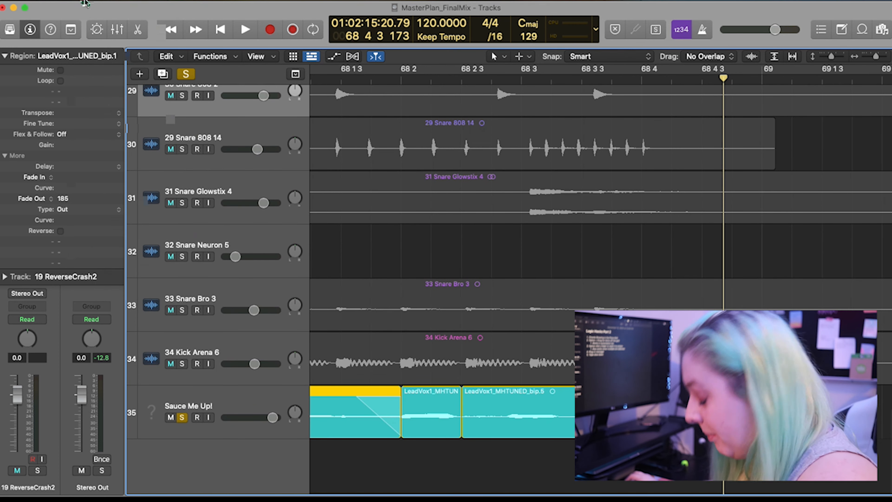
Switch to the FinalComposition project and open the CELLO track's Staff 4 region in the Piano Roll
left_click(85, 3)
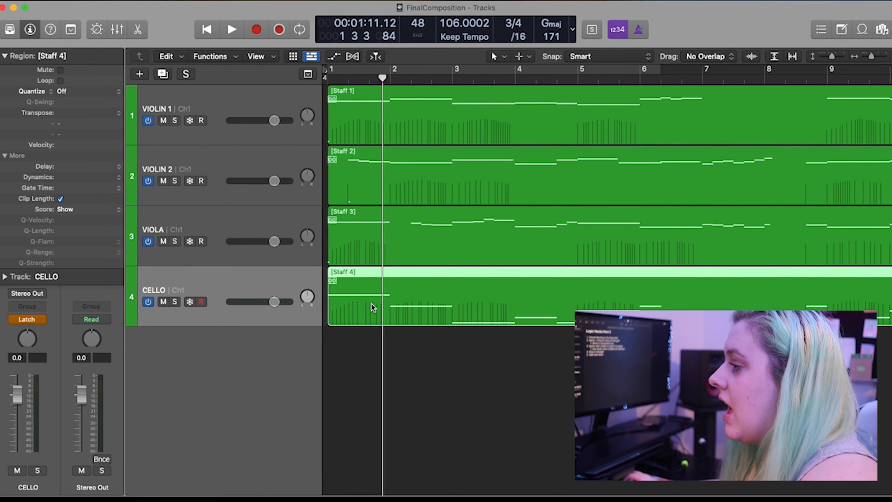
left_click(404, 350)
double_click(419, 293)
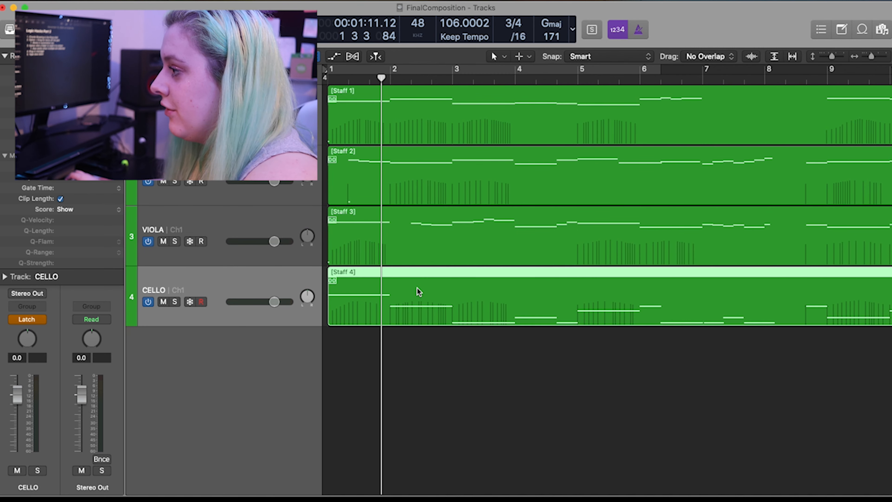
scroll(398, 408, "left", 5)
left_click(444, 349)
Add B1 and C#2 notes above the long G1 note at bar 23, and select all three to identify the chord
scroll(444, 349, "down", 2)
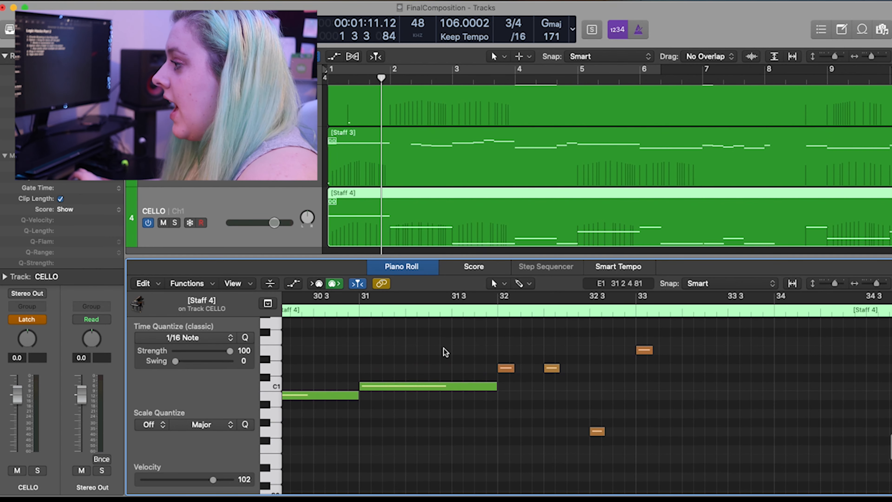
scroll(560, 426, "right", 2)
scroll(424, 405, "left", 15)
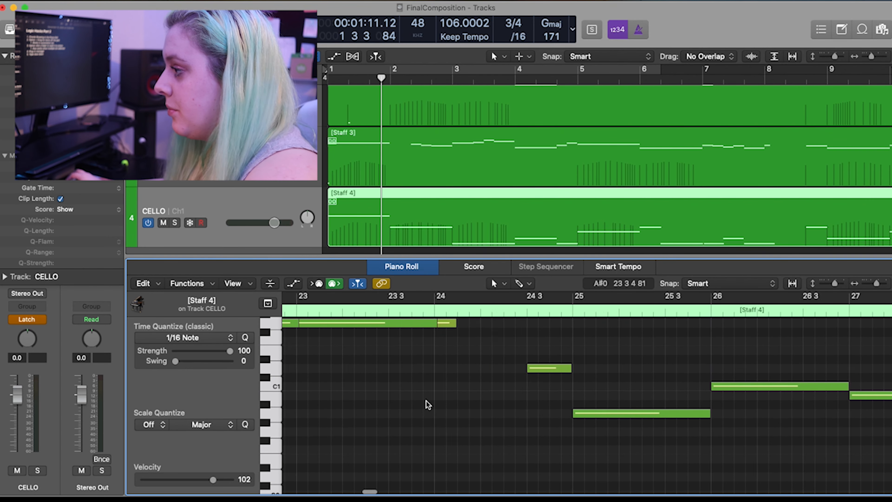
scroll(491, 364, "up", 2)
left_click(495, 349, "super")
left_click(496, 331, "super")
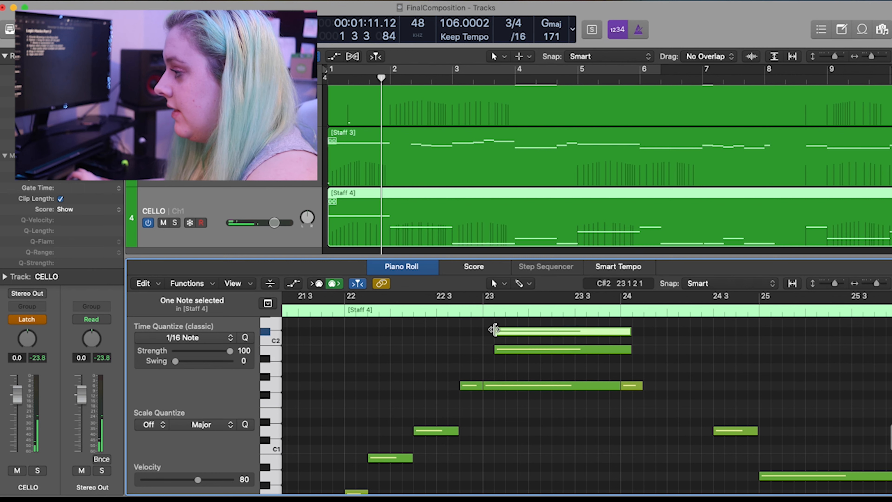
left_click_drag(568, 432, 550, 328)
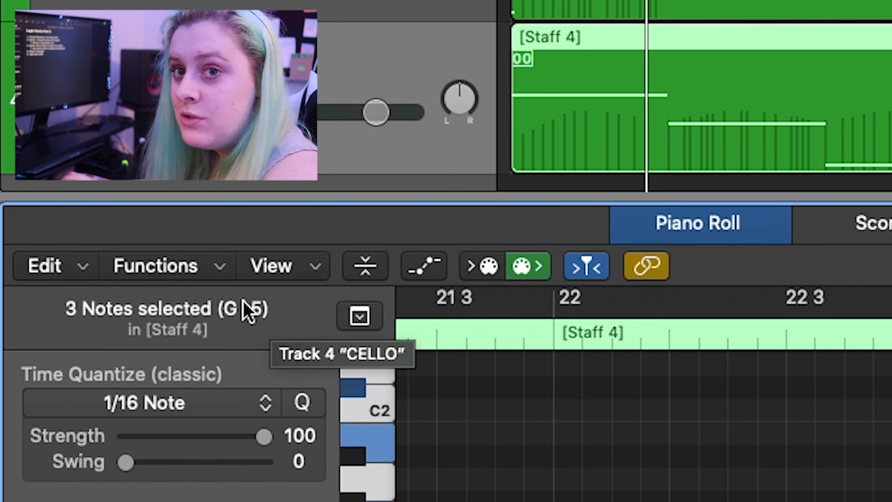
left_click(606, 448)
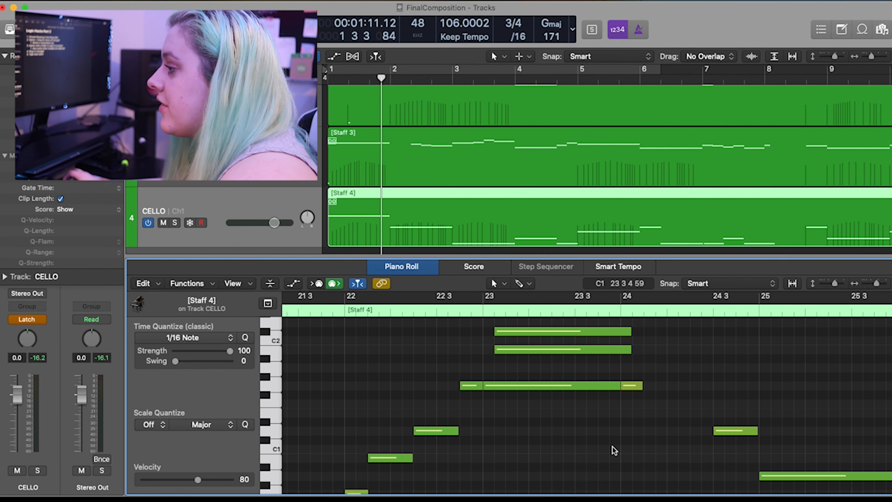
Select the four cello notes from 24 3 through bar 27 and check which chord they form
scroll(612, 449, "right", 2)
left_click_drag(521, 413, 780, 442)
scroll(585, 435, "right", 5)
scroll(643, 458, "down", 2)
scroll(766, 455, "right", 3)
scroll(767, 454, "down", 3)
scroll(552, 417, "up", 2)
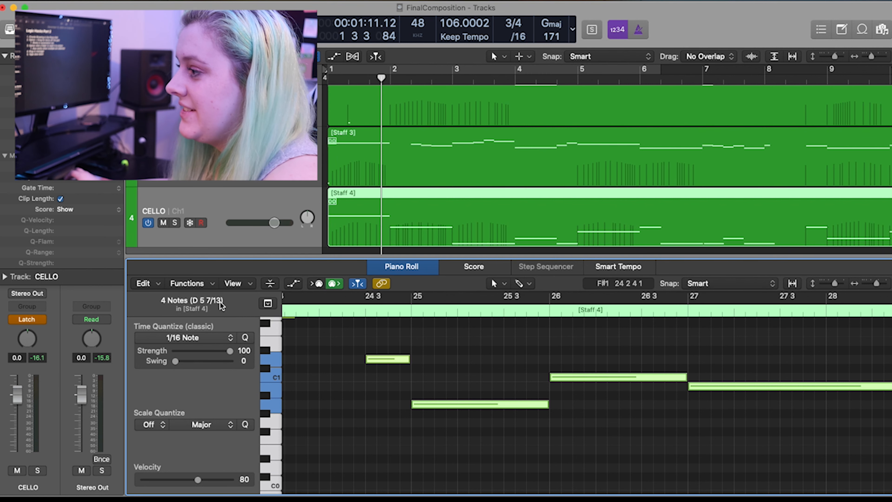
left_click_drag(656, 378, 702, 338)
key("super+z")
left_click(687, 412)
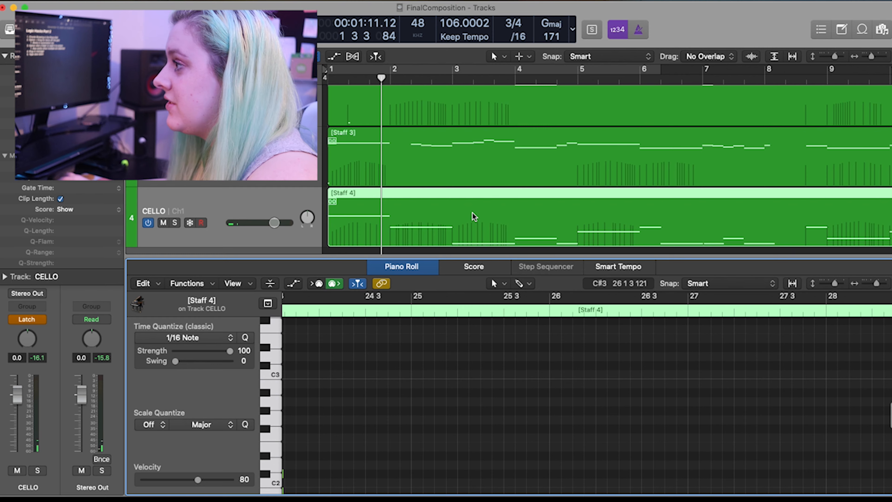
Select the Staff 1, Staff 2 and Staff 3 regions together to show their combined notes in the Piano Roll
scroll(474, 215, "up", 3)
left_click(439, 123)
left_click(454, 169, "shift")
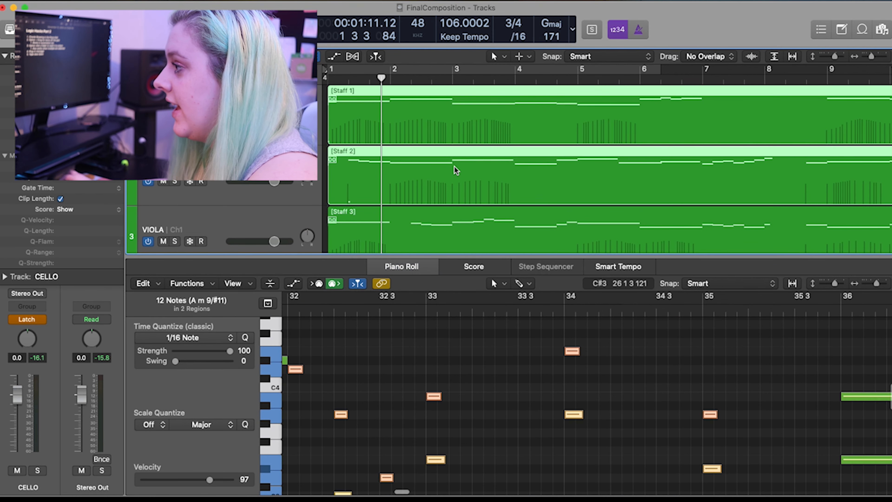
left_click(470, 224, "shift")
scroll(474, 226, "down", 1)
scroll(474, 226, "down", 1)
scroll(568, 364, "down", 3)
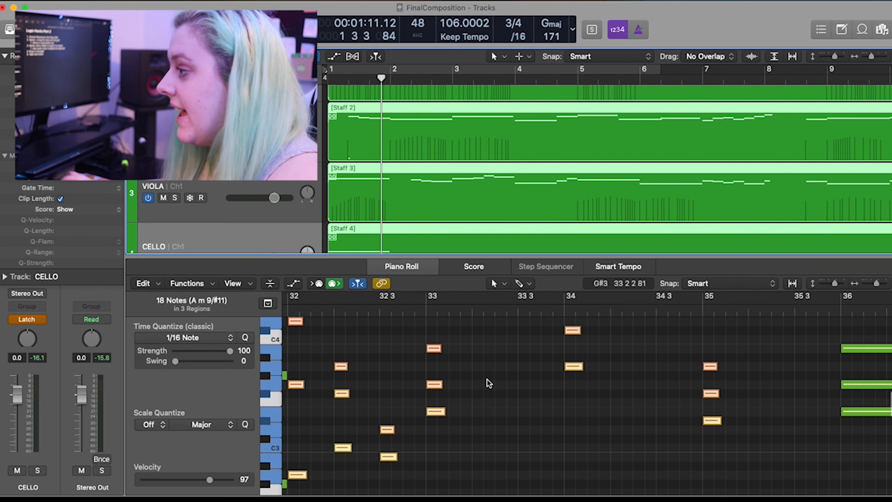
Select the three stacked notes at bar 33 across the regions and check the selection for a chord name
scroll(492, 407, "up", 2)
left_click_drag(426, 354, 469, 457)
scroll(470, 456, "down", 2)
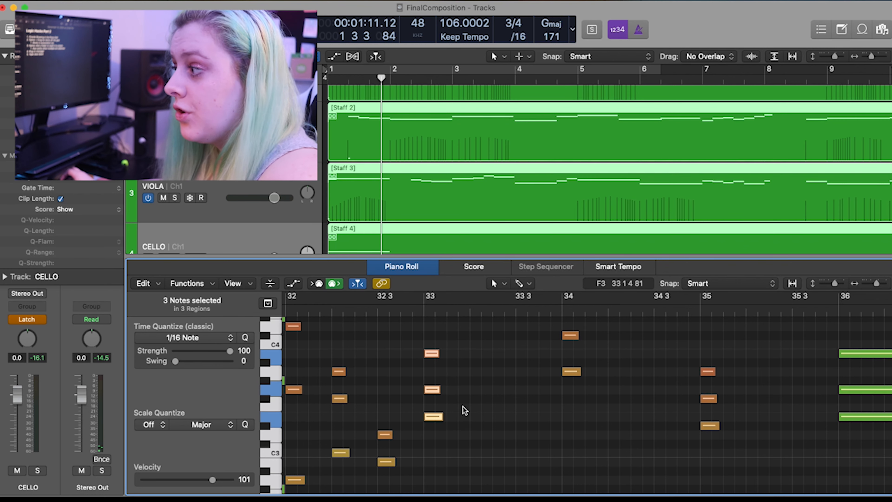
scroll(464, 410, "down", 1)
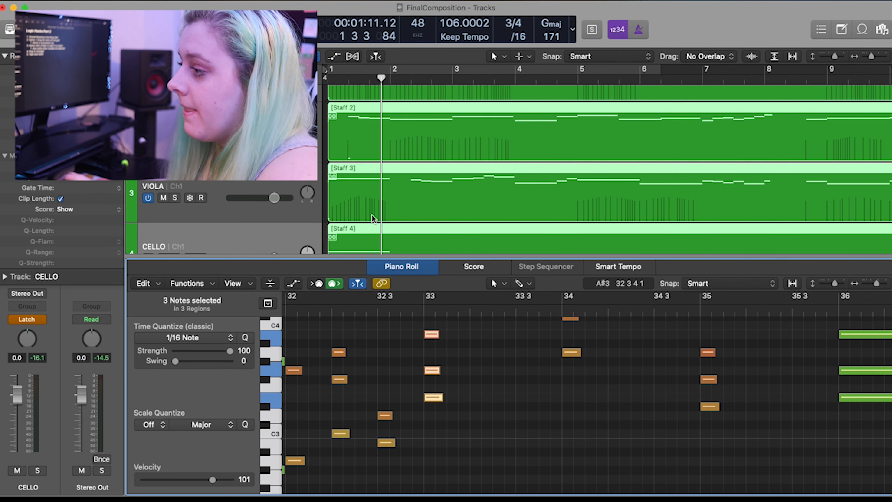
scroll(436, 350, "right", 1)
scroll(456, 163, "down", 1)
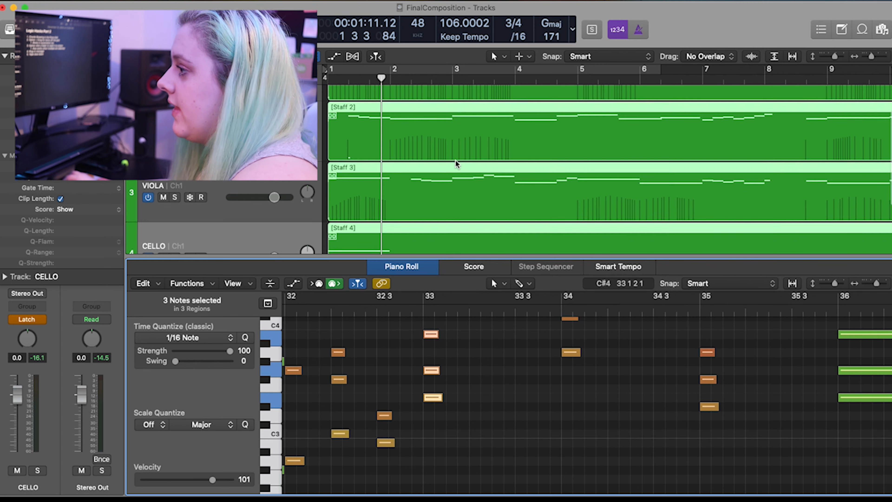
Close the editor and reopen only the CELLO track's Staff 4 region in the Piano Roll
scroll(457, 163, "up", 3)
key("e")
left_click(433, 304)
double_click(435, 299)
Select the cello note at bar 2, then both notes at bars 2 and 3, to check the interval shown
scroll(415, 362, "up", 2)
left_click(415, 378)
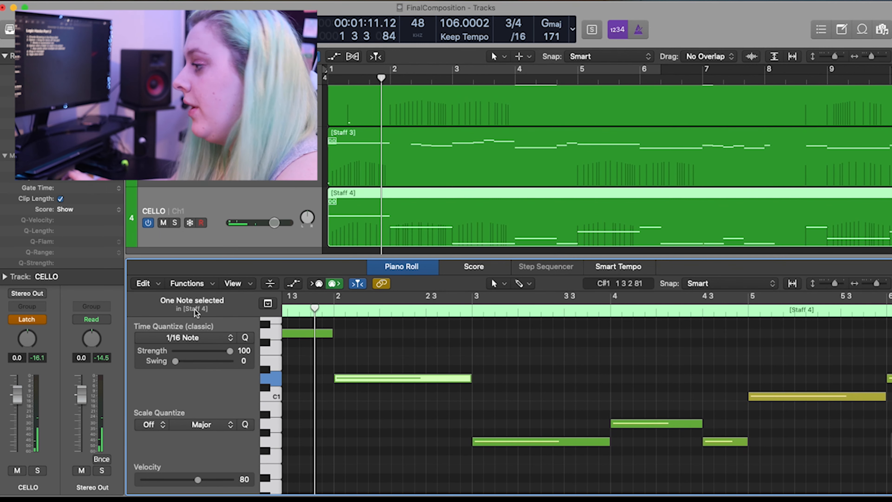
left_click_drag(414, 348, 561, 474)
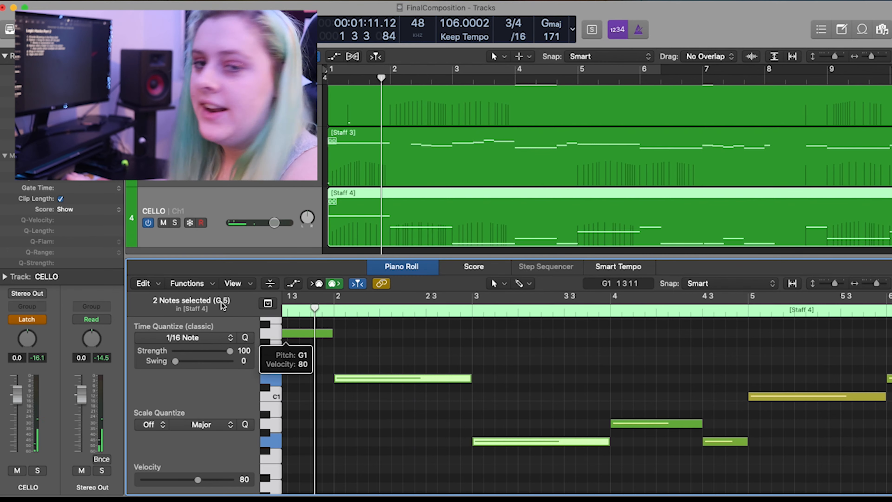